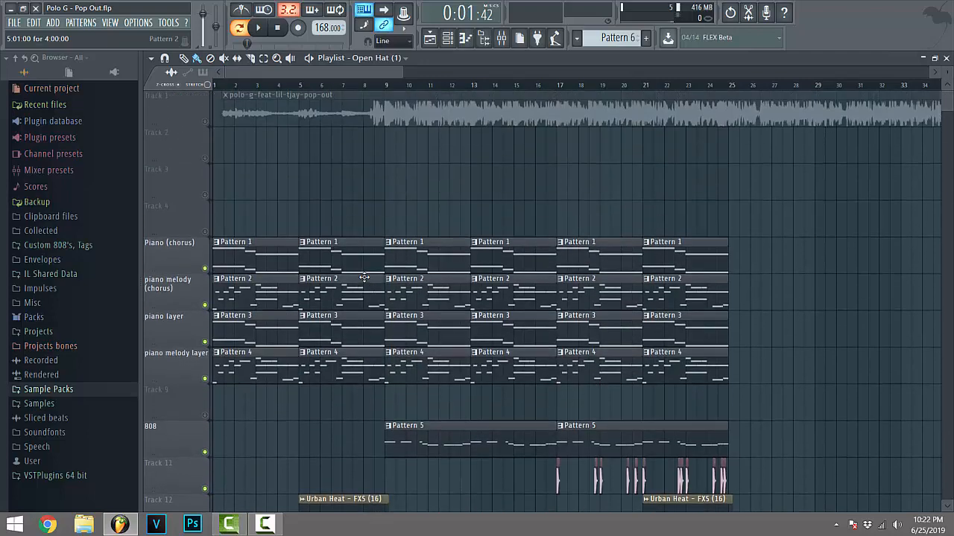
- Mute the reference audio on Track 1 and reset playback to the start of the song
left_click(206, 122)
scroll(224, 112, "down", 2)
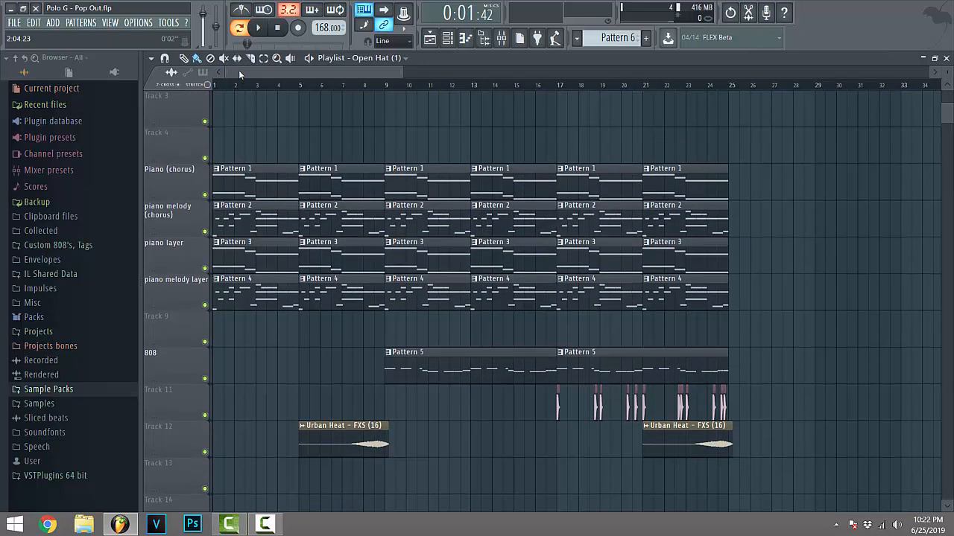
key("space")
scroll(537, 298, "up", 2)
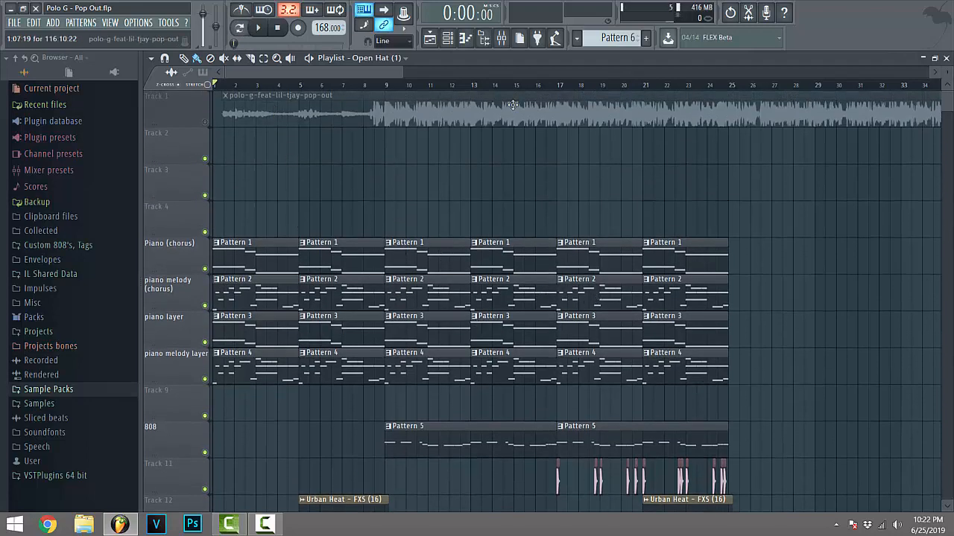
- Play the full arrangement through bar 25 and look over the 808, effects and drum tracks
left_click(266, 34)
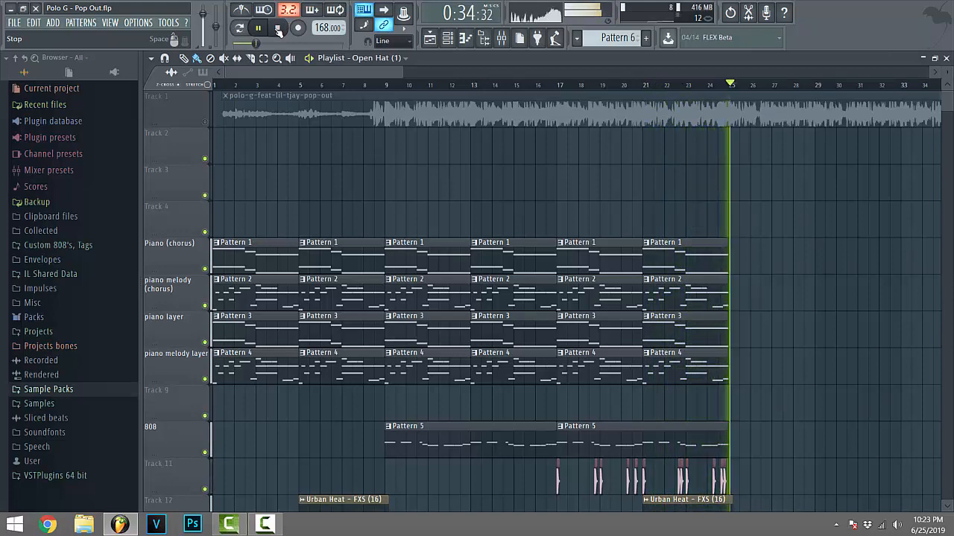
left_click(278, 29)
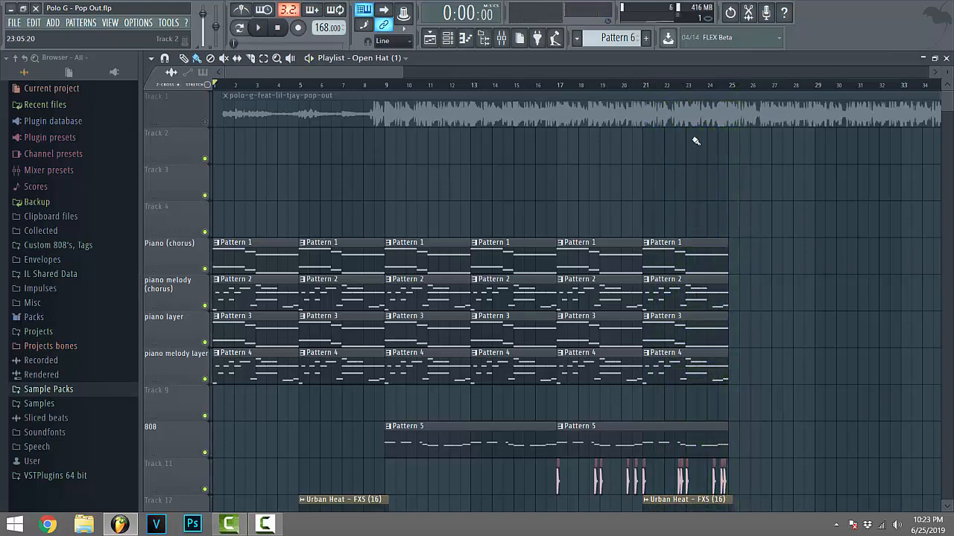
scroll(447, 206, "down", 5)
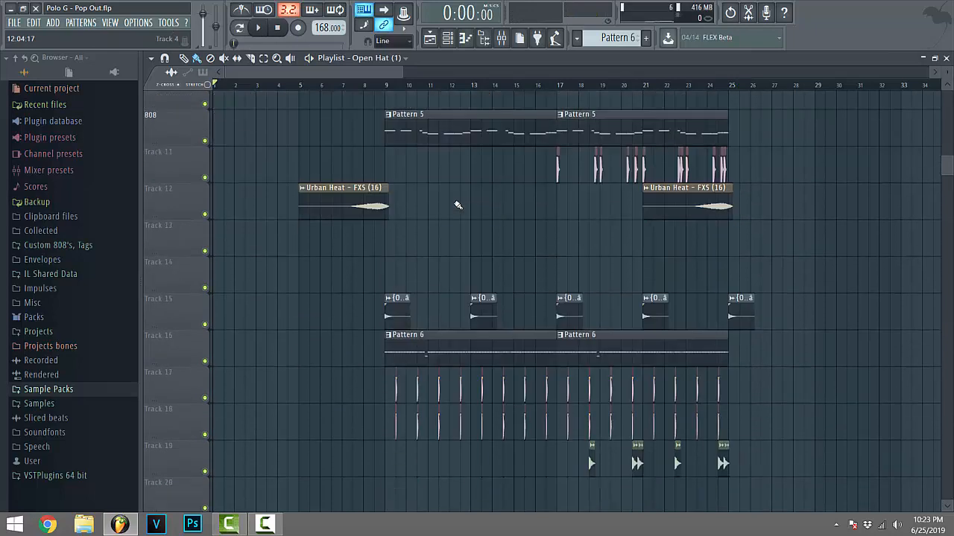
scroll(453, 206, "up", 5)
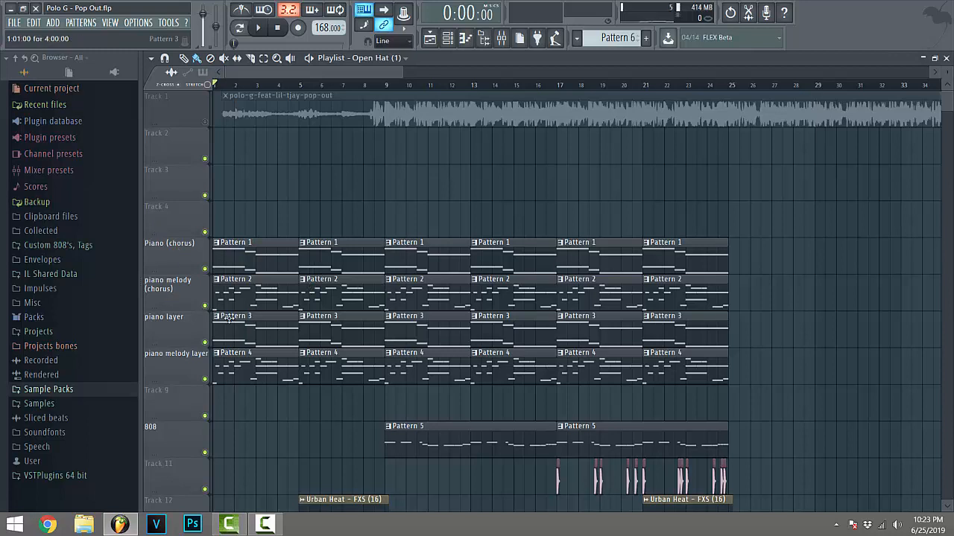
- Solo the Piano (chorus) and piano melody (chorus) tracks, and audition Pattern 1 in the piano roll
right_click(205, 270)
left_click(209, 308)
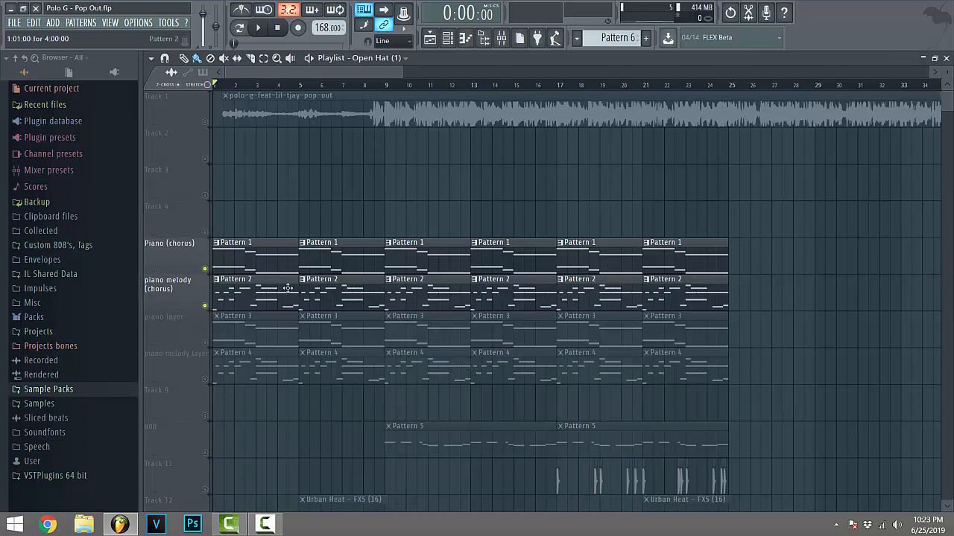
double_click(335, 266)
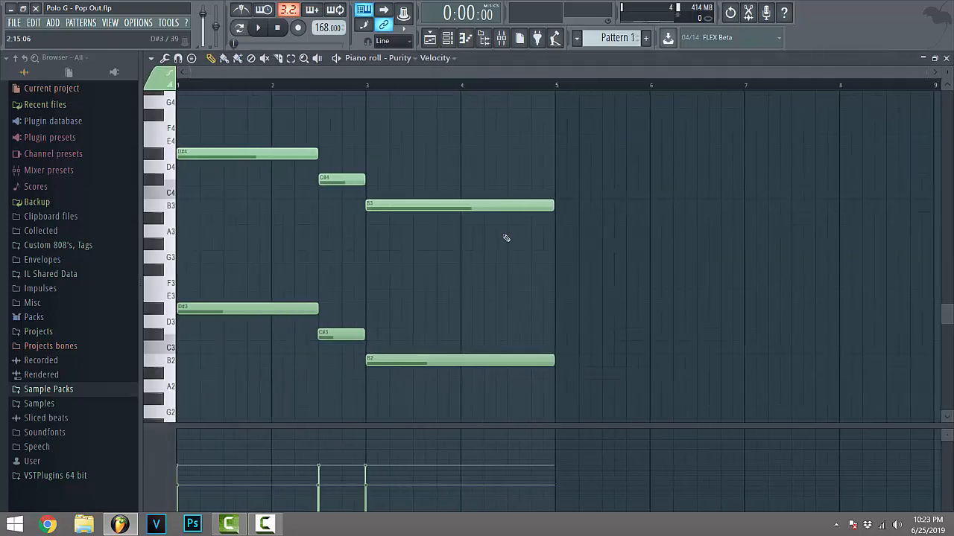
key("space")
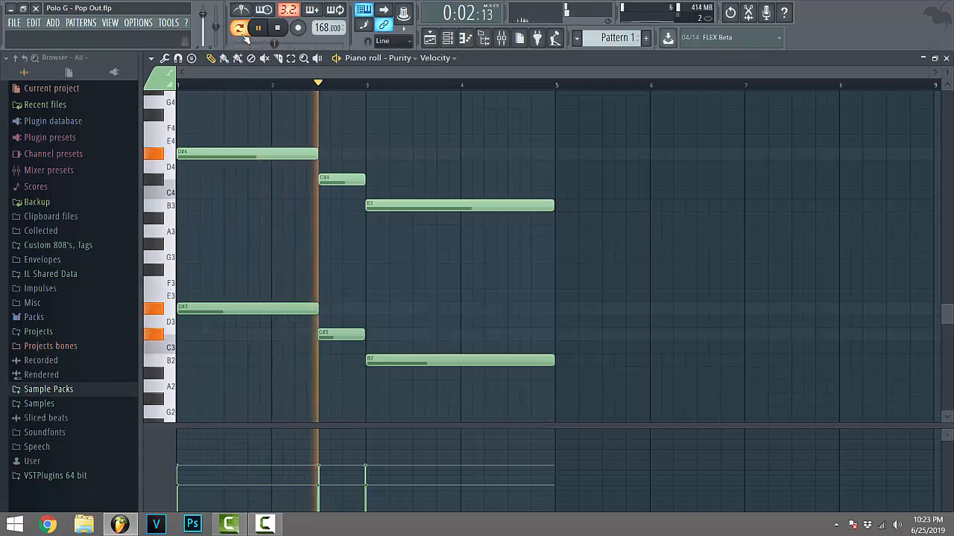
key("space")
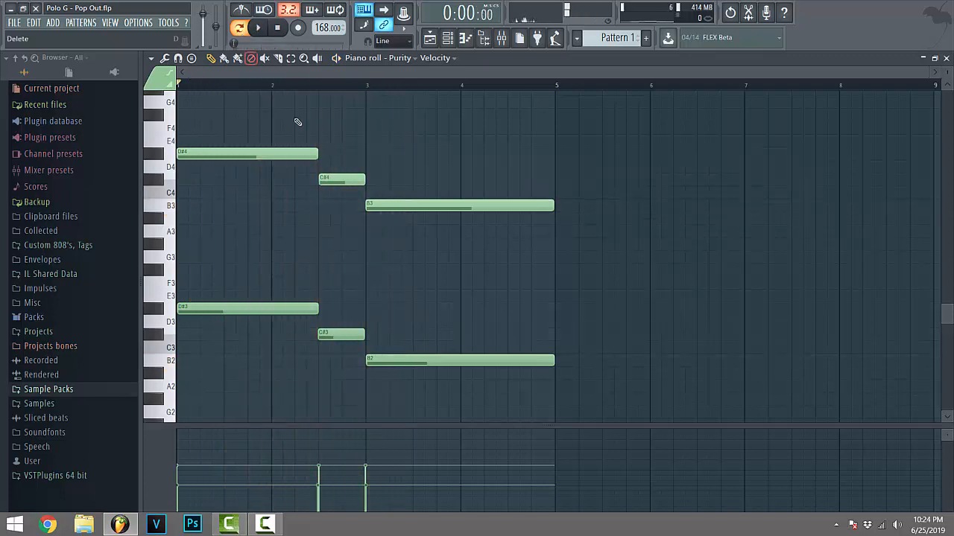
key("F7")
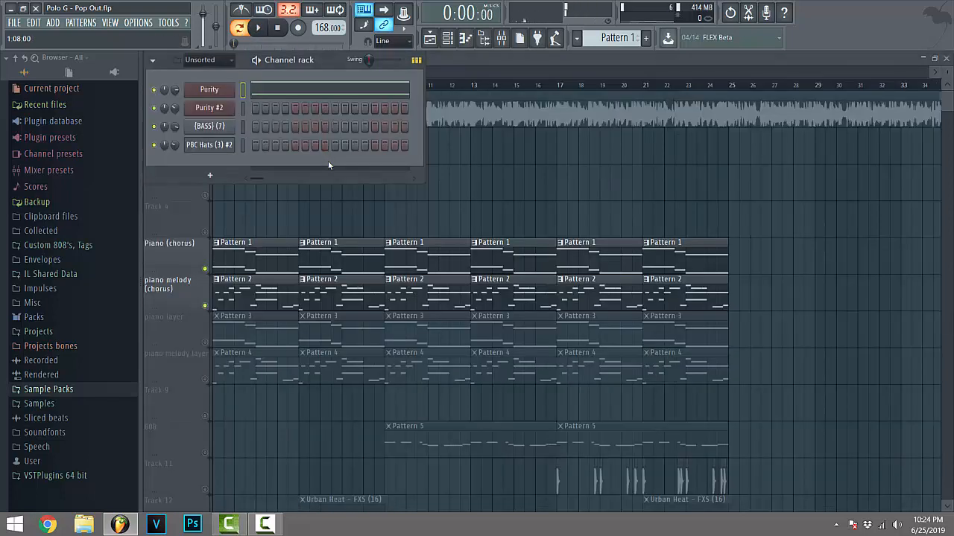
- Open Pattern 2 in the piano roll, play the melody and examine its notes and velocities
double_click(289, 294)
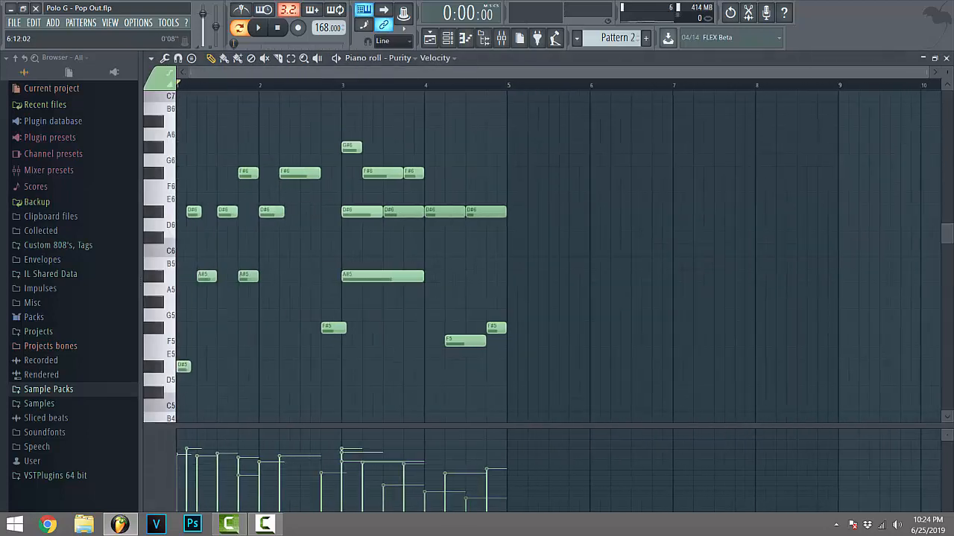
key("space")
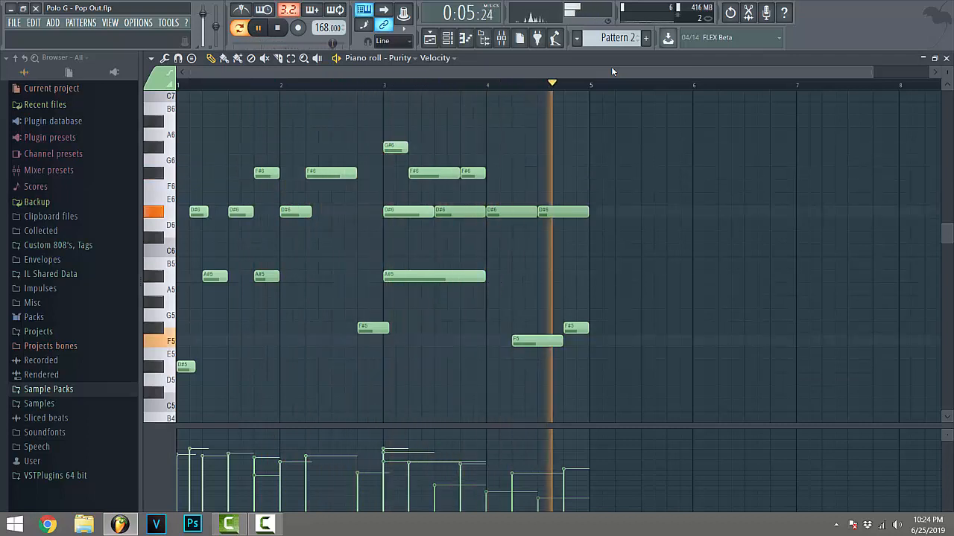
key("space")
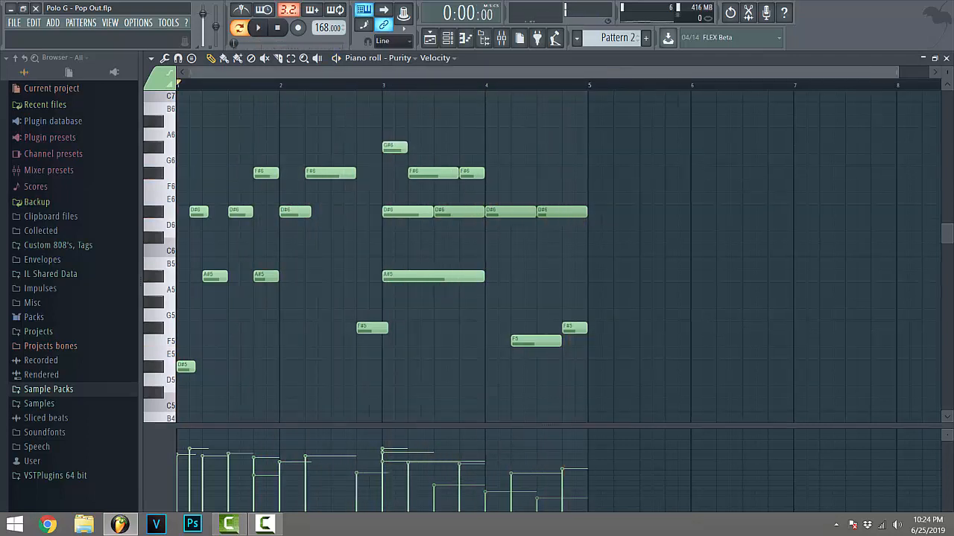
scroll(611, 66, "down", 2)
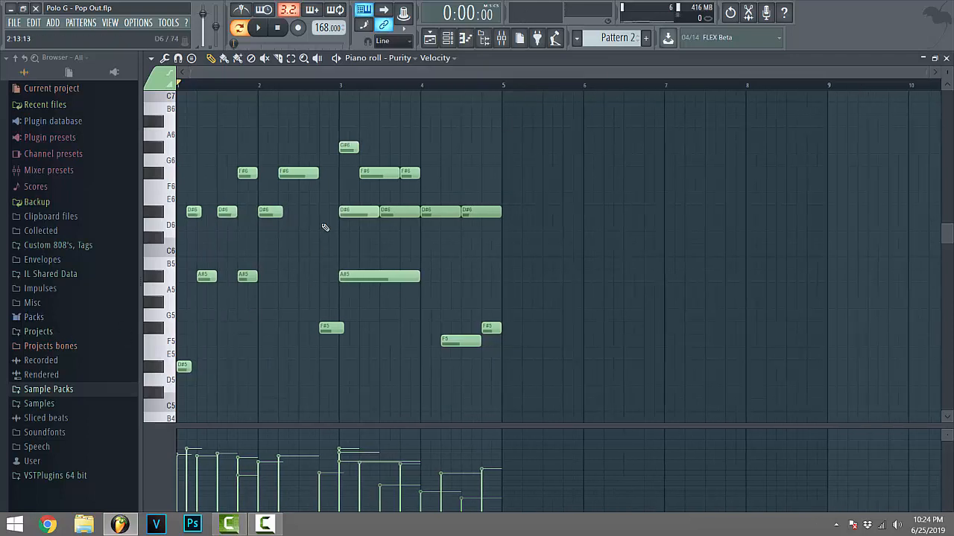
scroll(524, 219, "down", 2)
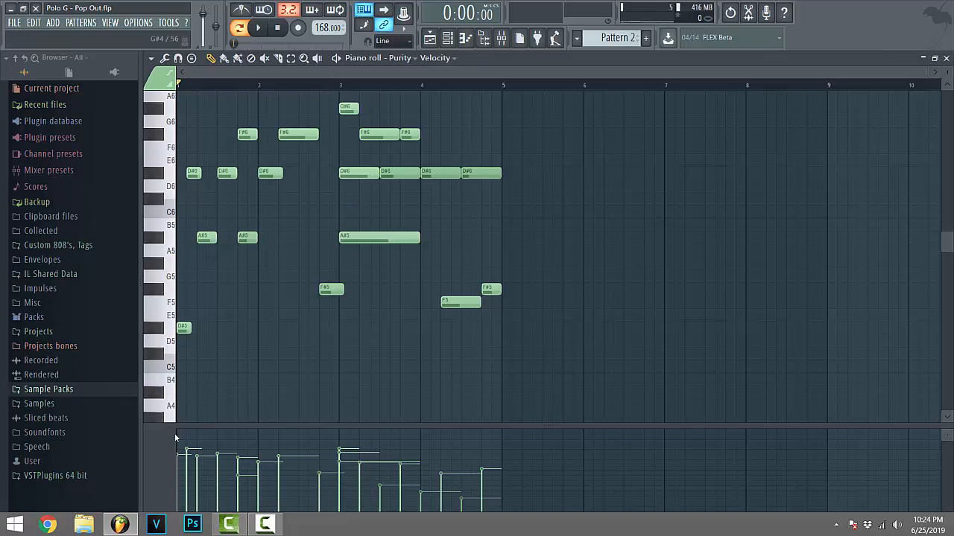
left_click_drag(392, 195, 432, 263)
key("ctrl+z")
scroll(478, 314, "up", 4)
scroll(446, 336, "down", 2)
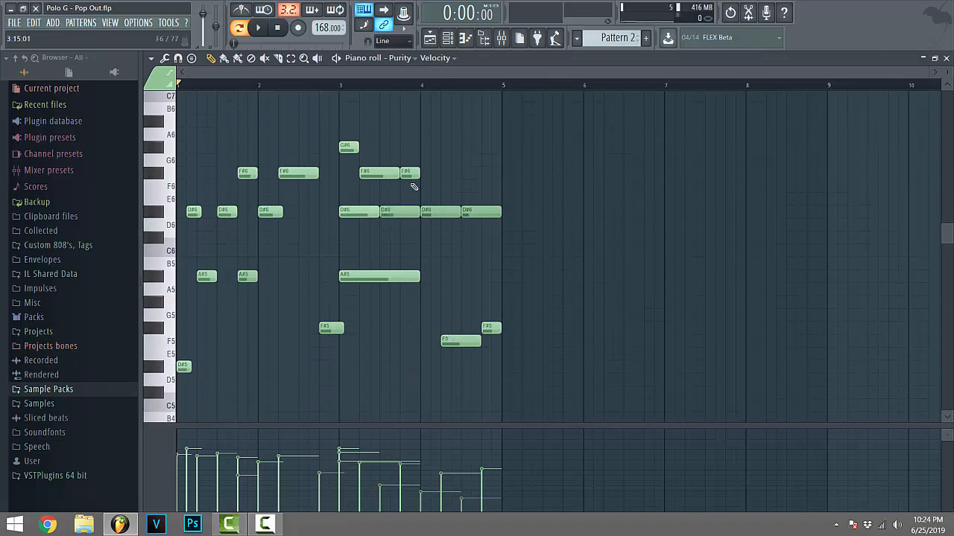
- Duplicate all of Pattern 2's melody notes so the copy starts at bar 7
key("ctrl+a")
scroll(517, 213, "down", 2)
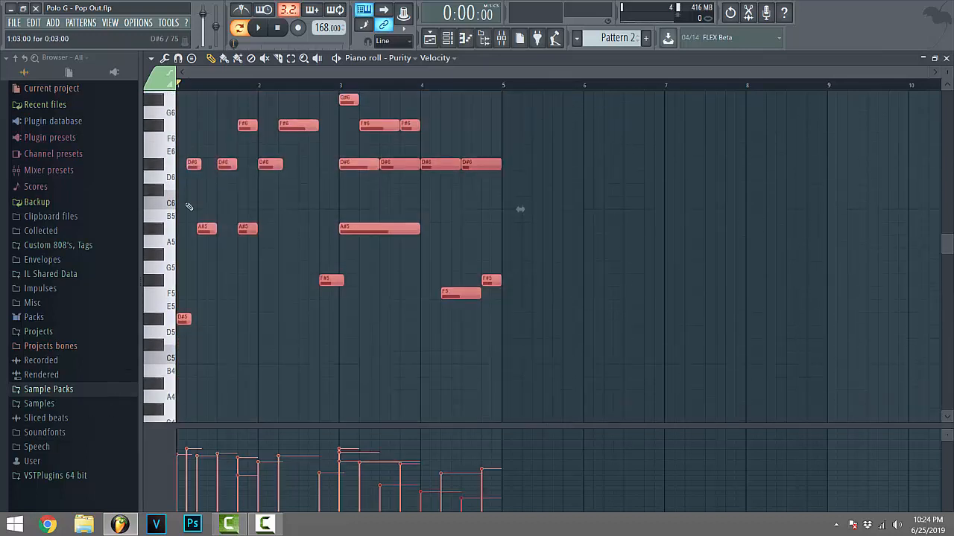
left_click_drag(183, 320, 663, 320)
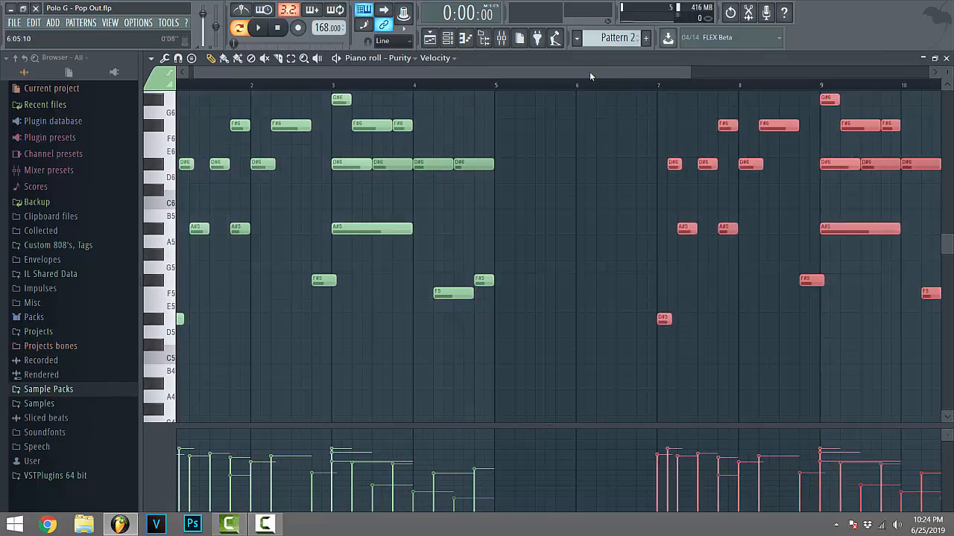
left_click_drag(589, 72, 789, 72)
left_click(481, 314)
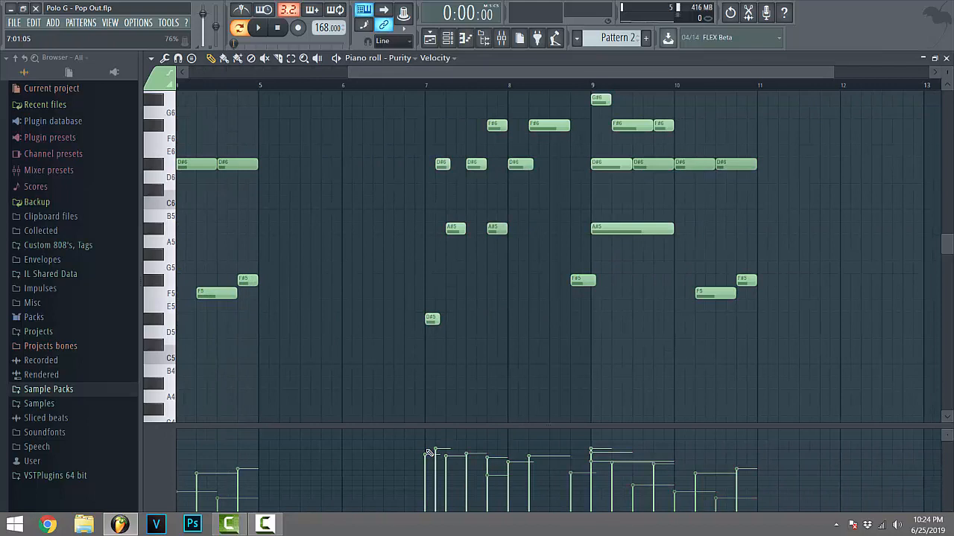
- Level the velocities of the copied notes at about 79% and play the original melody against the copy
left_click_drag(428, 453, 485, 452)
left_click_drag(426, 450, 749, 449)
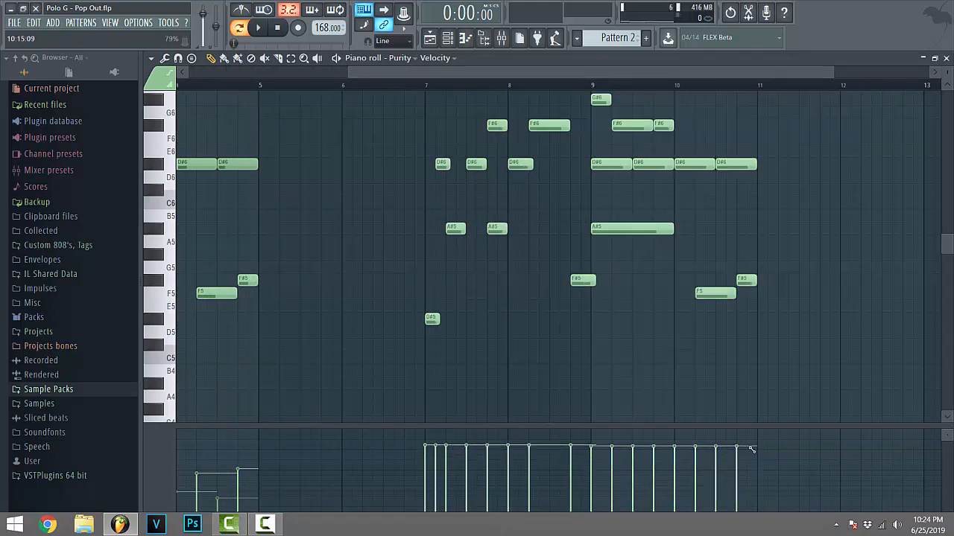
left_click(425, 88)
key("space")
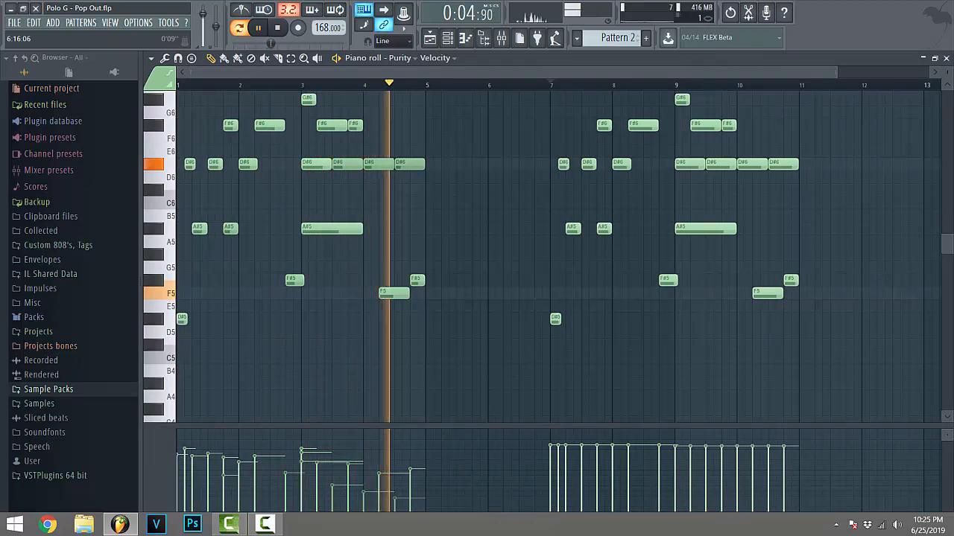
key("space")
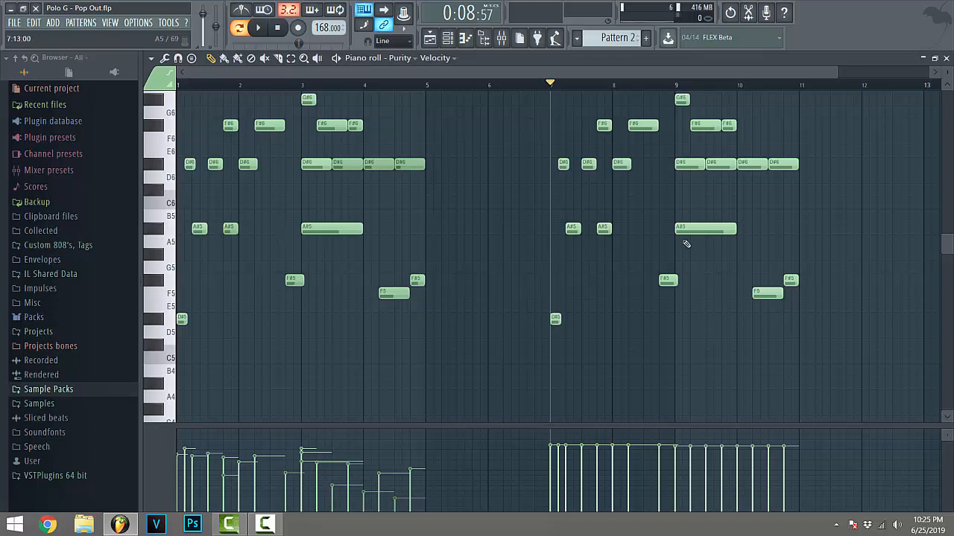
- Delete all the copied melody notes from bar 7 onward
scroll(790, 298, "up", 3)
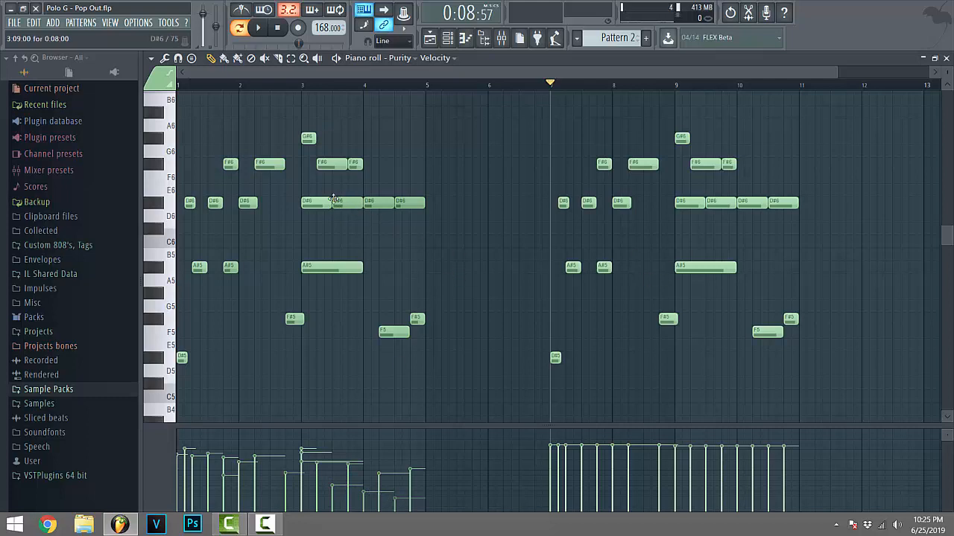
right_click(757, 332)
right_click(790, 319)
right_click(705, 267)
right_click(667, 319)
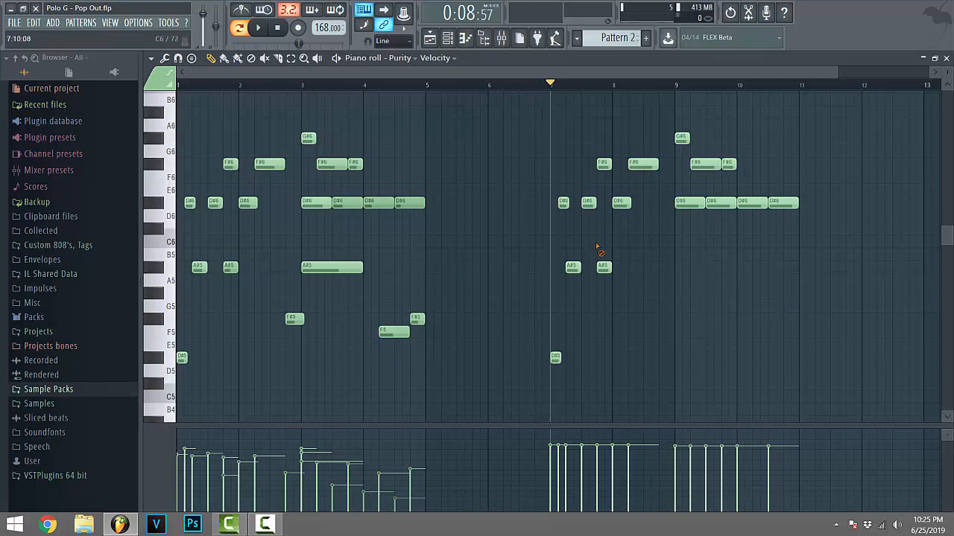
right_click(603, 266)
right_click(572, 267)
right_click(555, 357)
right_click(588, 202)
right_click(621, 202)
right_click(720, 202)
right_click(752, 202)
right_click(783, 202)
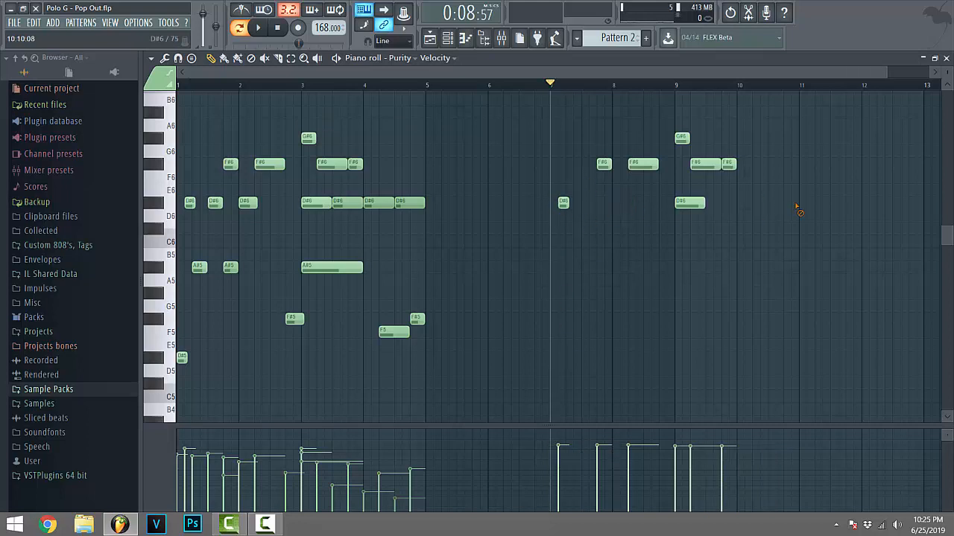
right_click(689, 202)
right_click(564, 202)
right_click(705, 163)
right_click(727, 163)
right_click(642, 163)
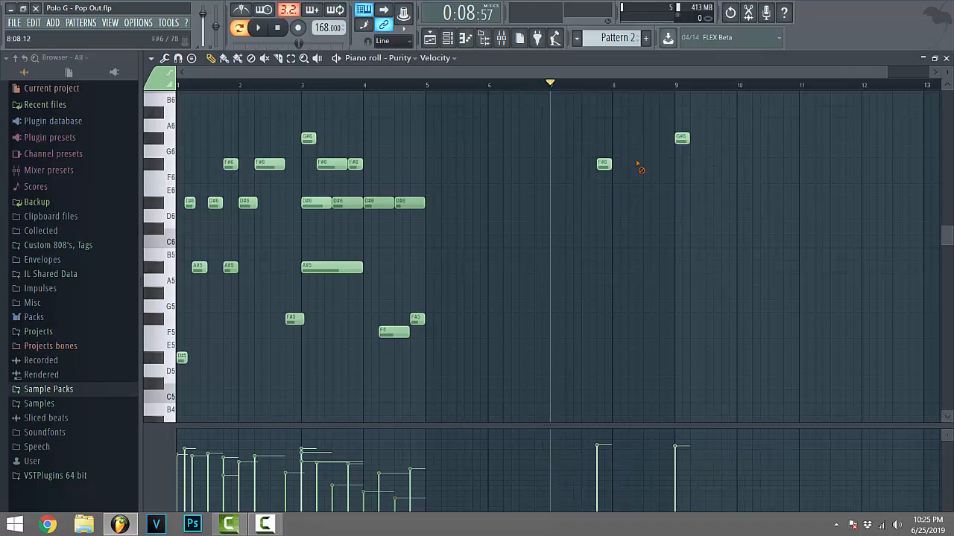
right_click(604, 163)
right_click(682, 137)
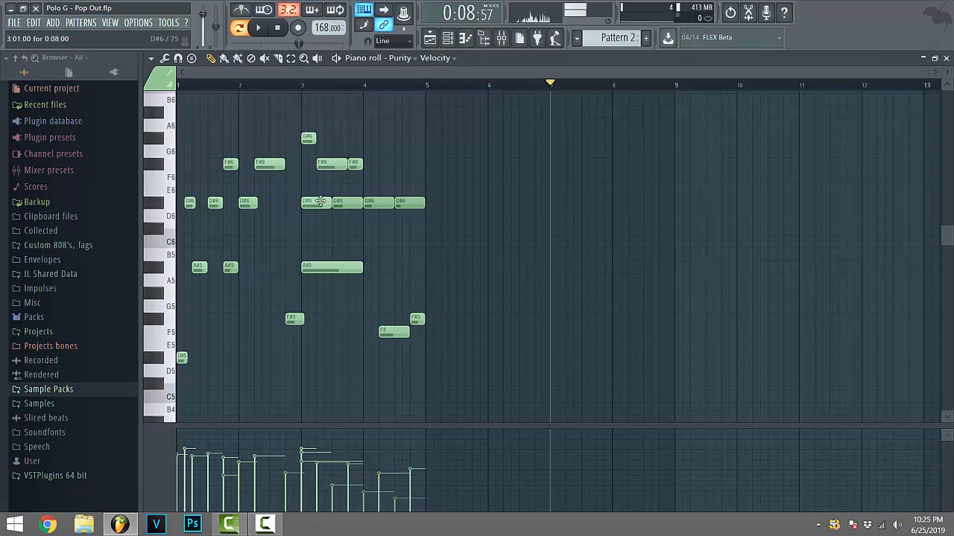
- Place a D#6 note near bar 7 and a D6 note near bar 8, and lower both velocities
left_click(555, 203)
left_click(605, 216)
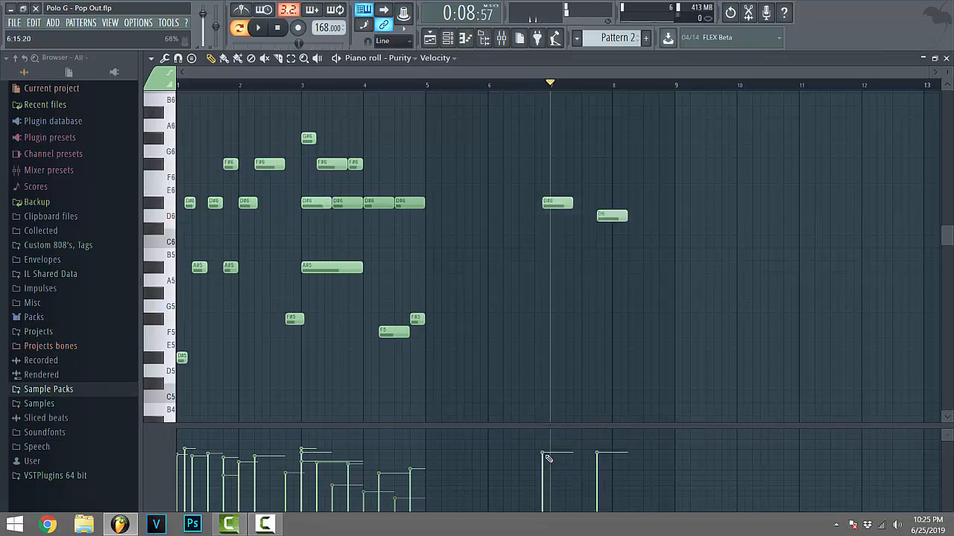
mouse_move(547, 458)
left_mouse_down()
mouse_move(544, 502)
mouse_move(562, 447)
mouse_move(576, 495)
left_mouse_up()
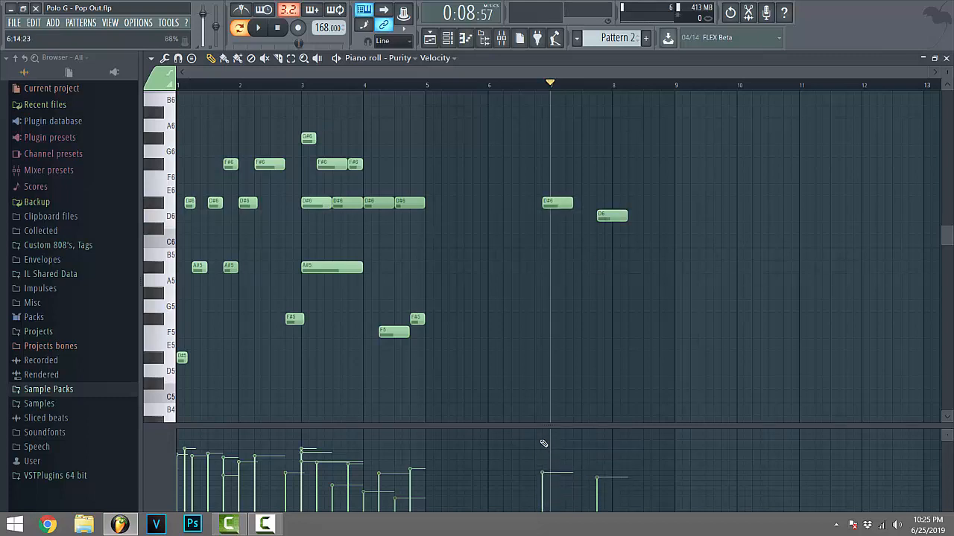
- Raise the D#6 test note's velocity to about 98% and play it from just before bar 7
left_click_drag(541, 438, 544, 434)
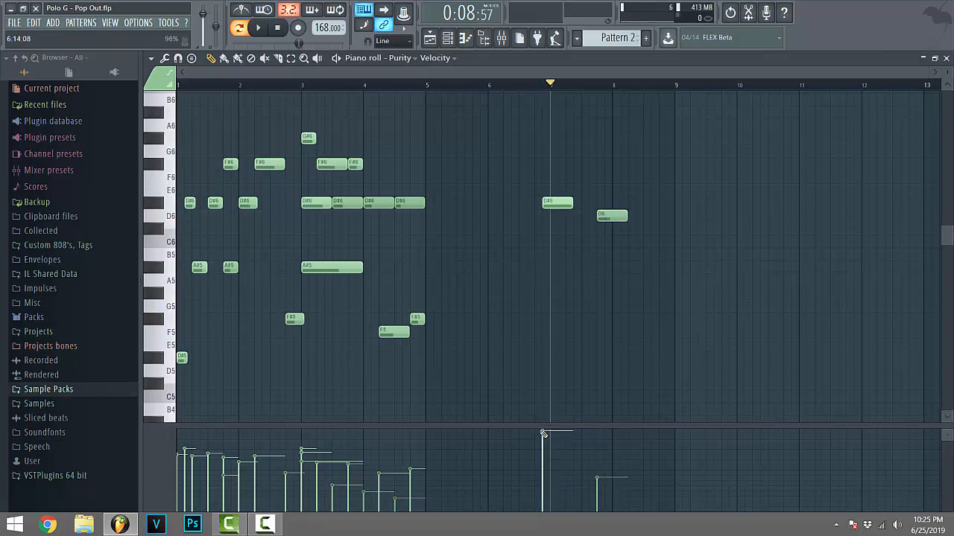
left_click(527, 85)
key("space")
key("space")
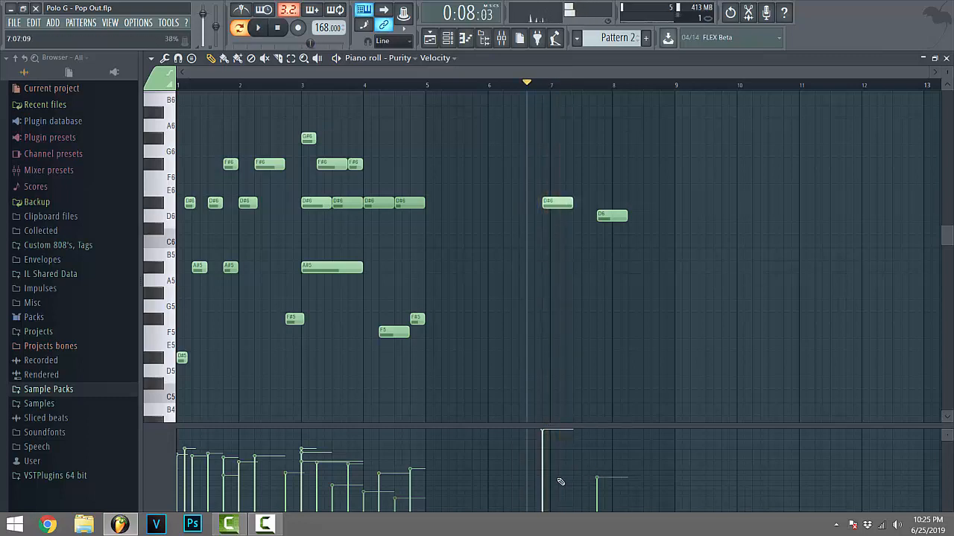
- Lower the D#6 test note's velocity to the level of the D6 note and play it again
left_click_drag(545, 507, 545, 493)
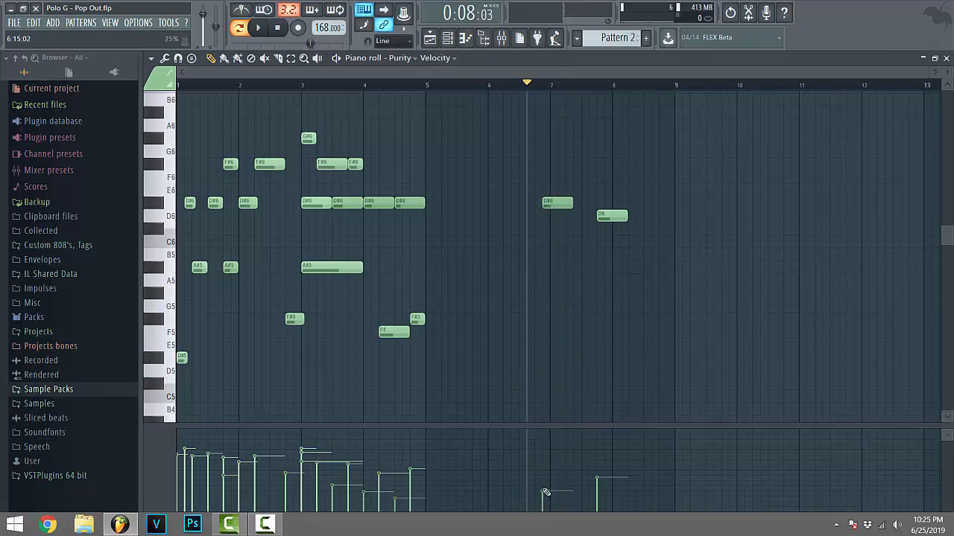
key("space")
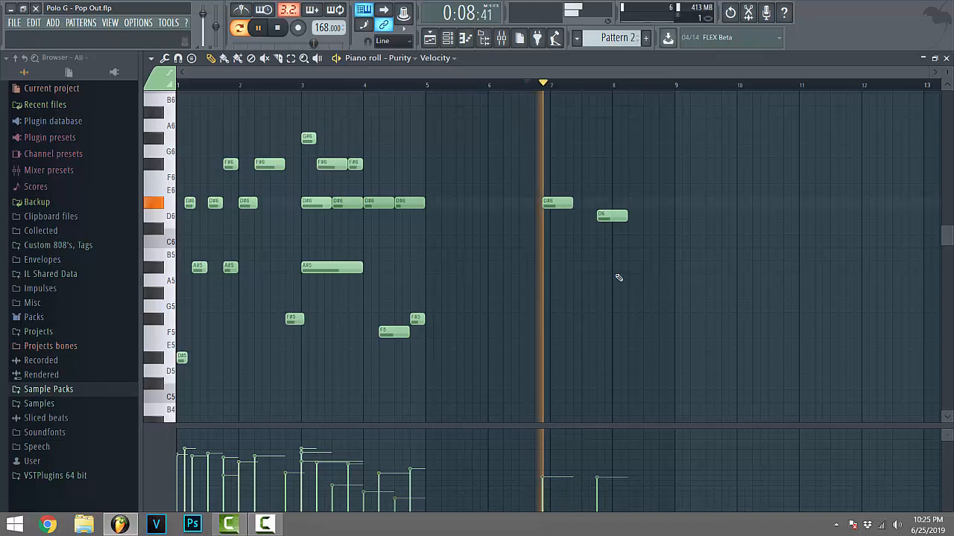
key("space")
- Delete the D6 and D#6 test notes near bars 7 and 8
right_click(617, 217)
right_click(555, 203)
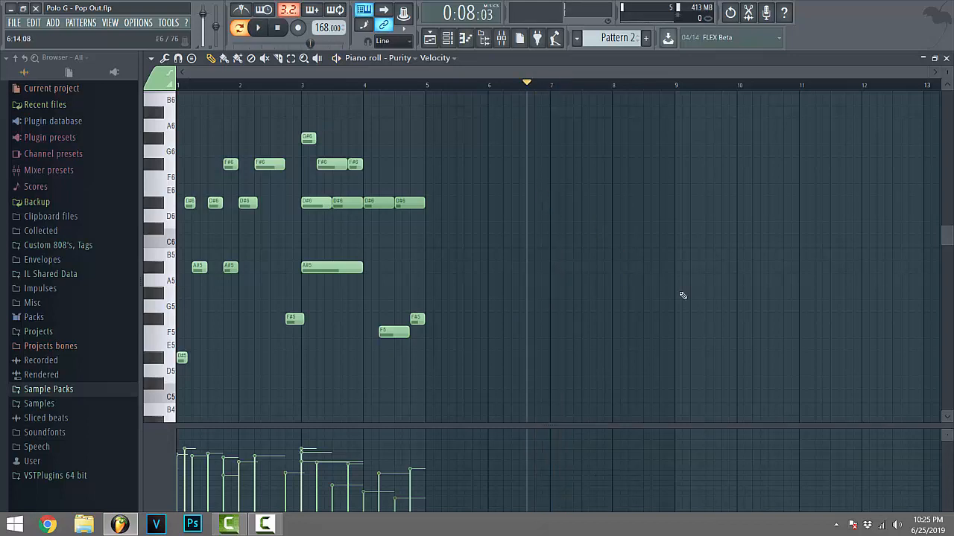
- Examine the long piano notes of Pattern 1 in the piano roll
left_click(946, 57)
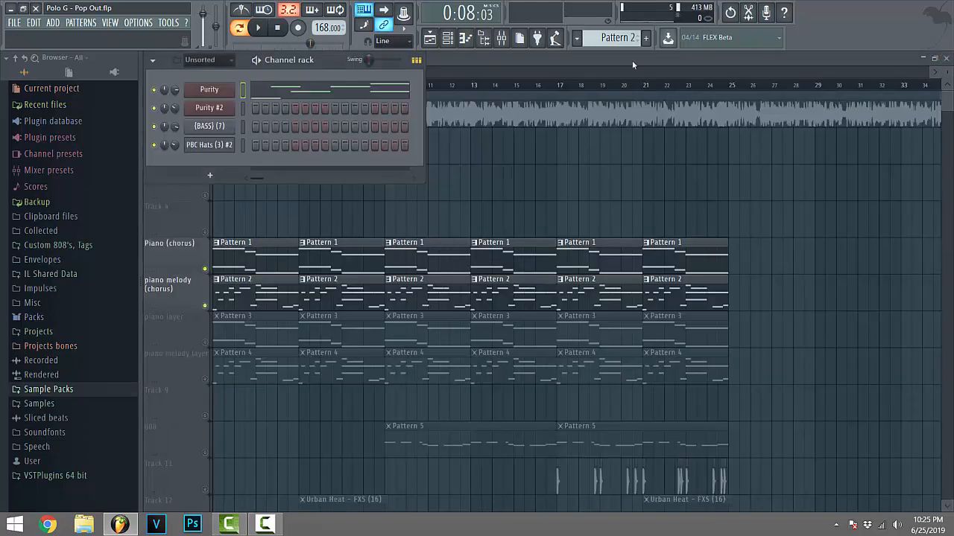
double_click(256, 266)
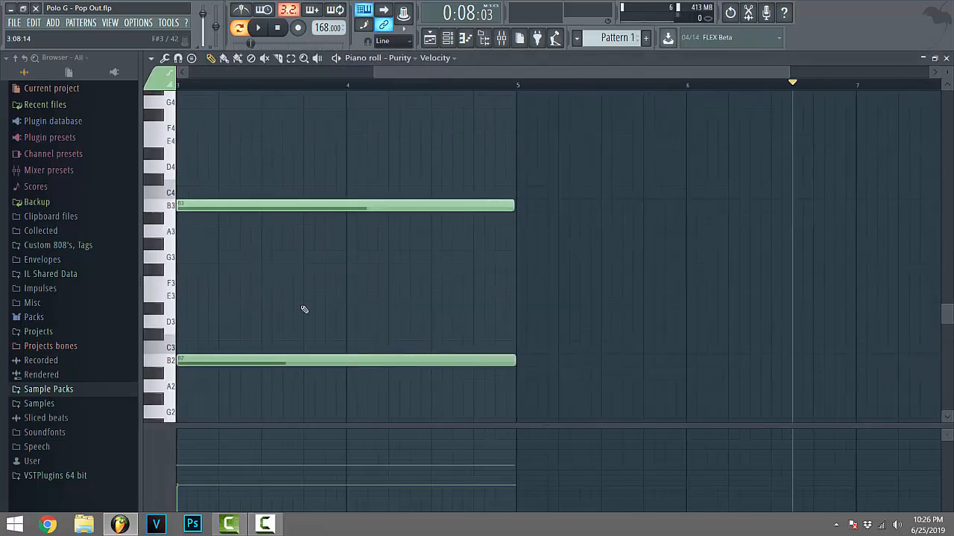
left_click_drag(417, 73, 387, 73)
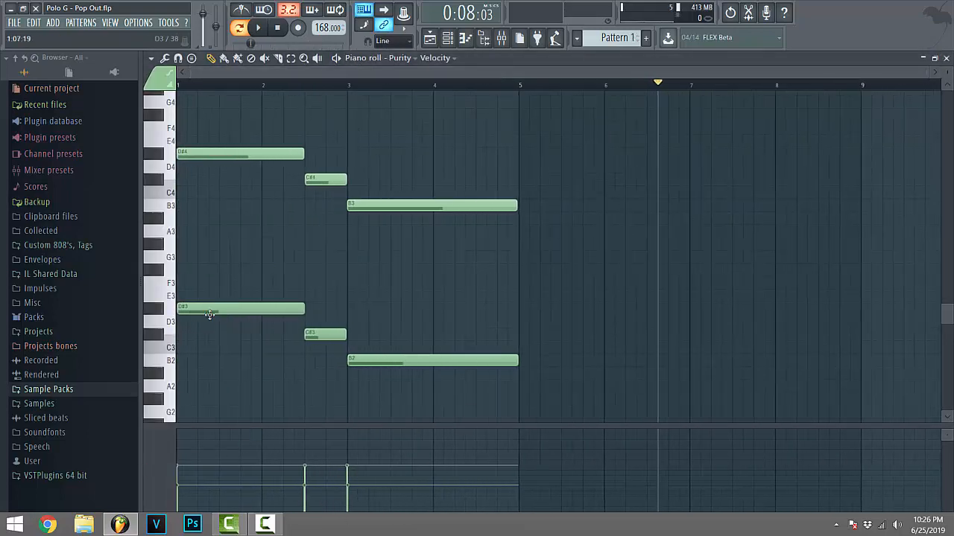
mouse_move(199, 310)
left_mouse_down()
mouse_move(208, 310)
mouse_move(198, 310)
left_mouse_up()
scroll(533, 73, "down", 4)
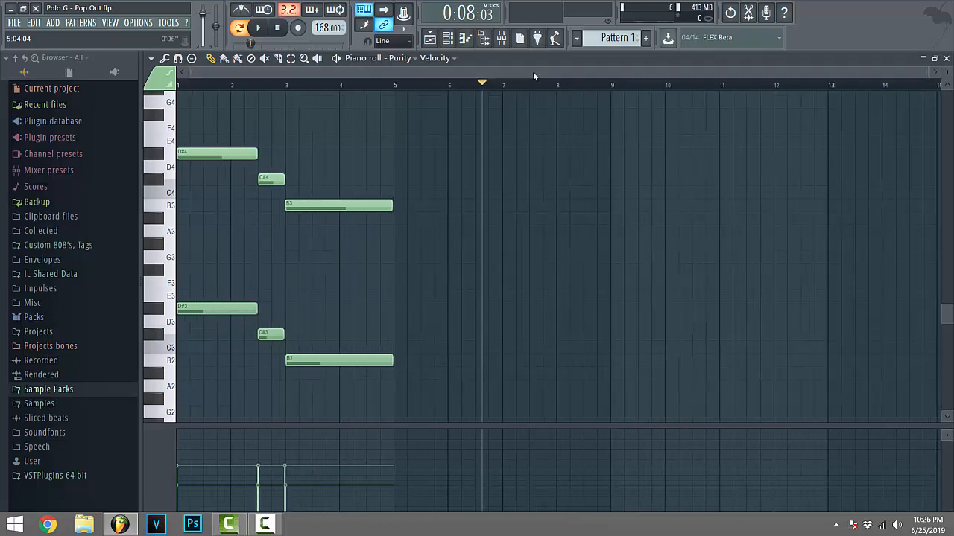
key("F7")
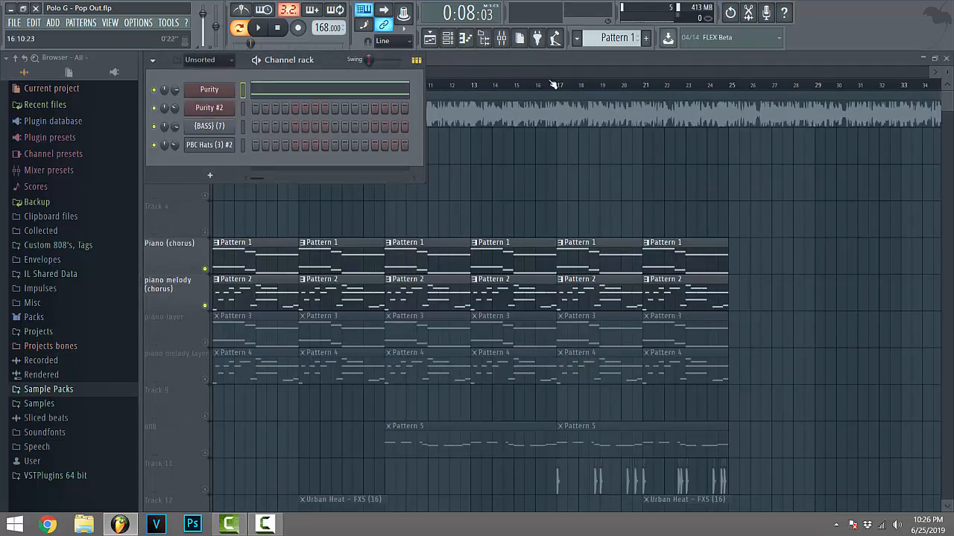
key("F6")
scroll(536, 64, "down", 2)
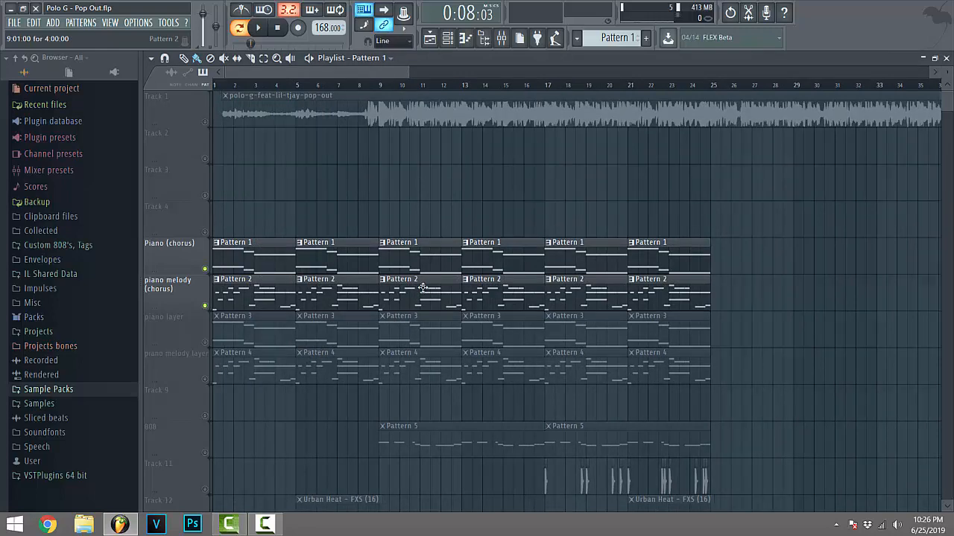
double_click(379, 260)
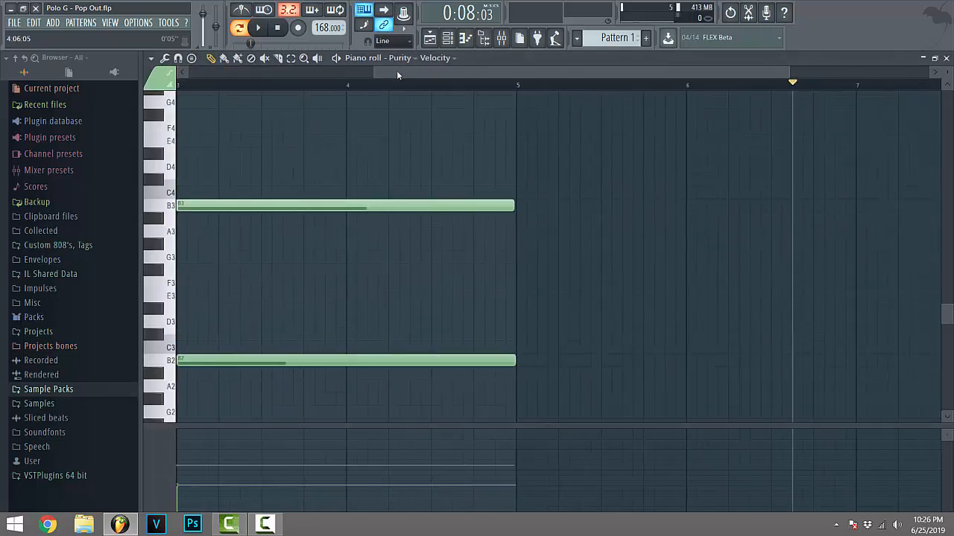
scroll(396, 71, "down", 2)
key("F6")
- Inspect the Purity channel's preset and the Fruity Reeverb 2 and Fruity parametric EQ 2 settings on its mixer insert
left_click(211, 91)
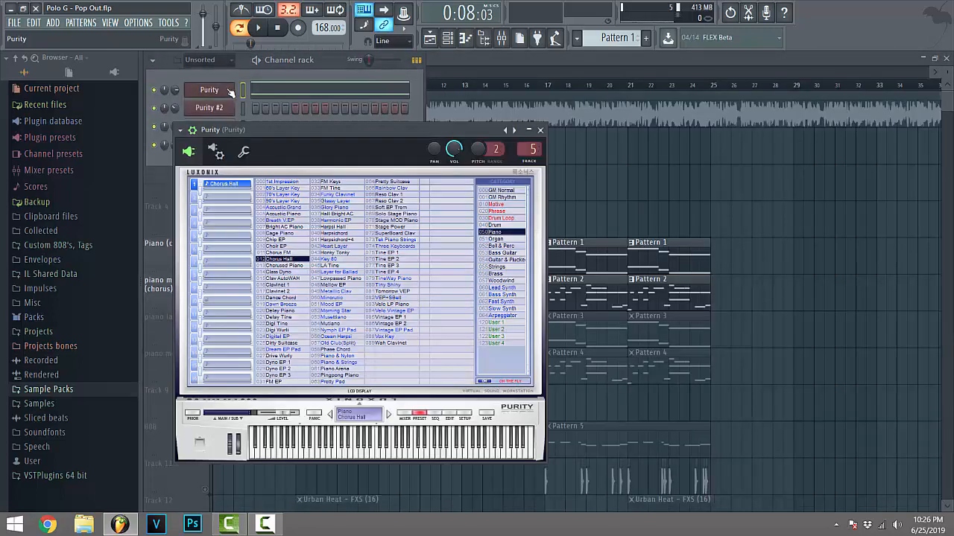
left_click(541, 130)
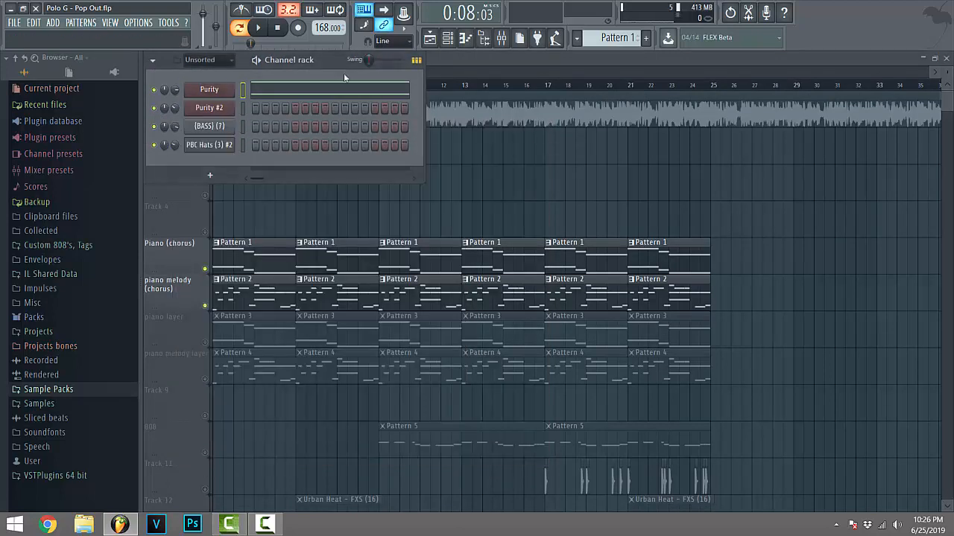
left_click(502, 38)
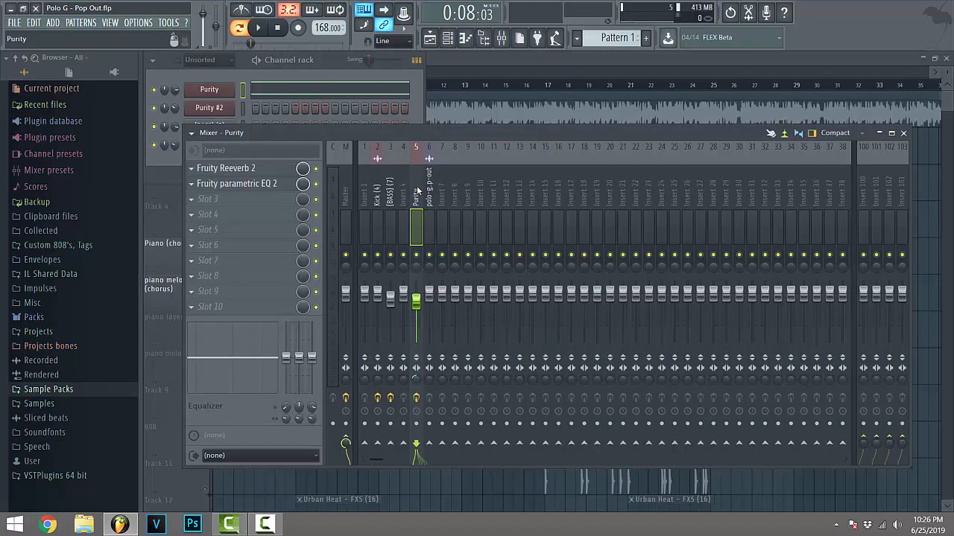
left_click(257, 171)
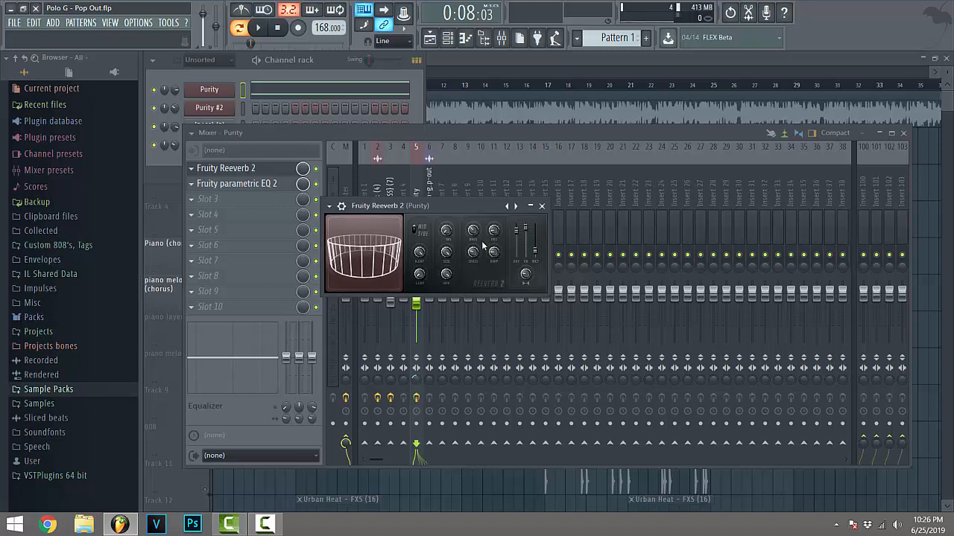
left_click(542, 205)
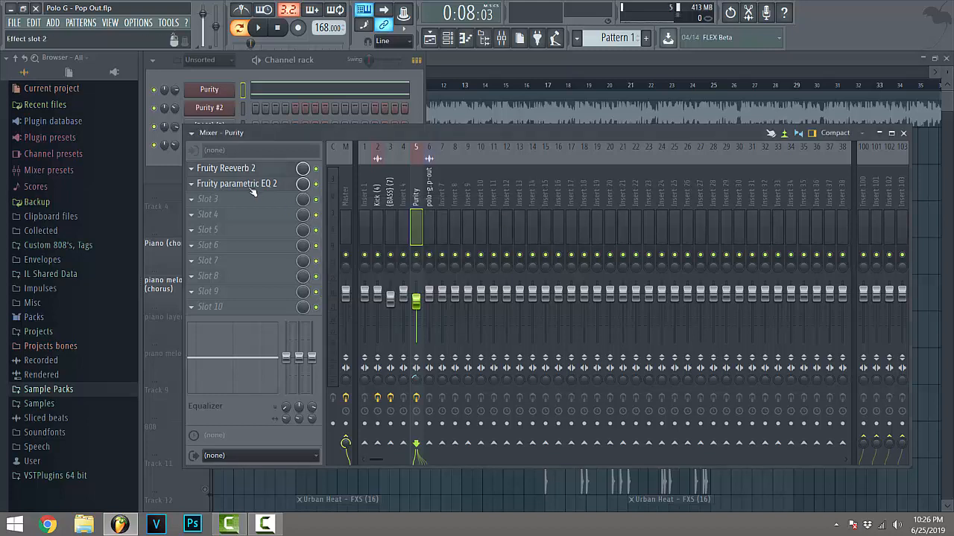
left_click(252, 192)
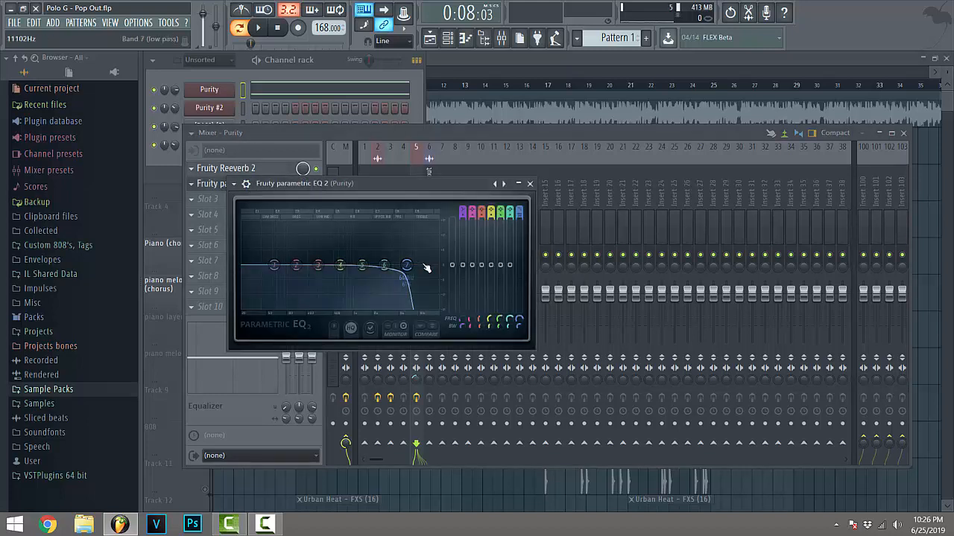
left_click(530, 183)
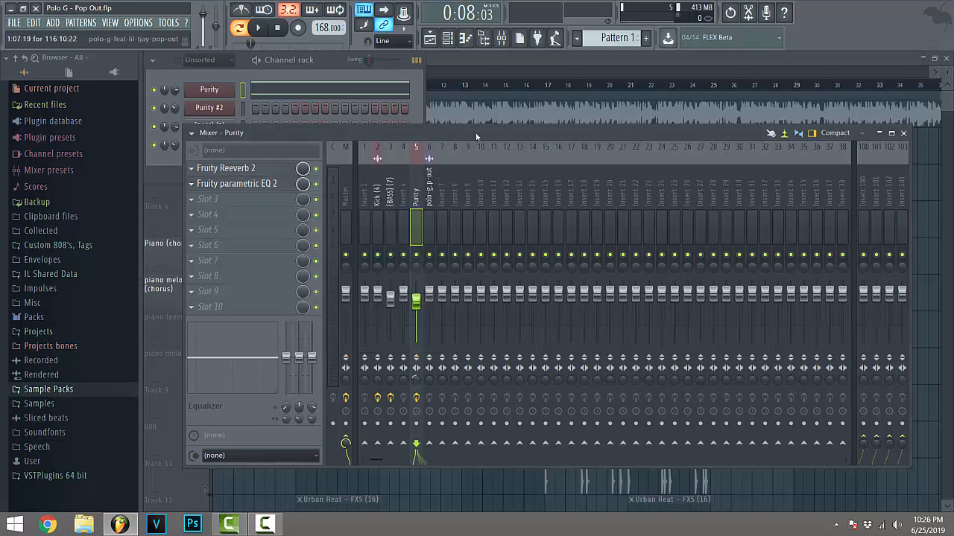
- View the notes of Pattern 1, switch to Pattern 2 and play its opening bars
left_click(440, 73)
double_click(260, 253)
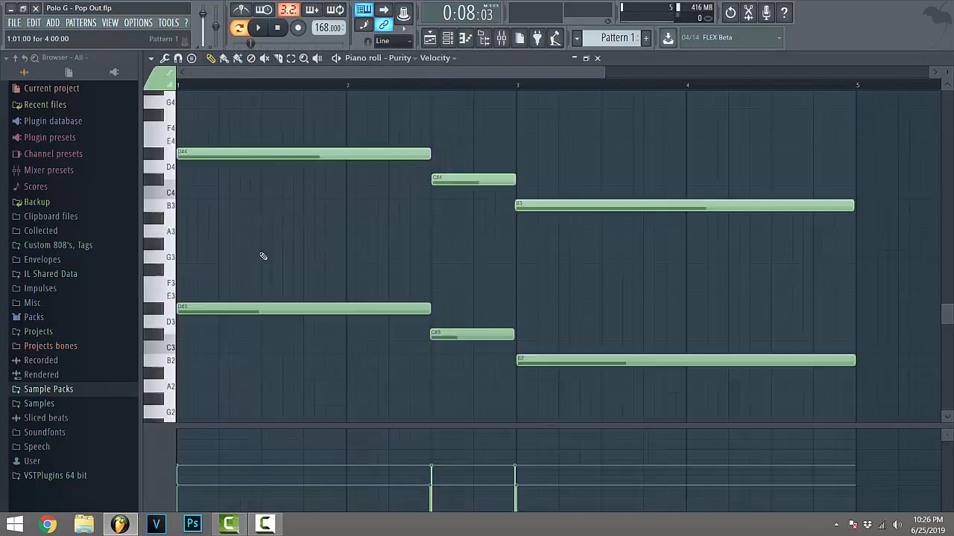
key("Escape")
double_click(263, 296)
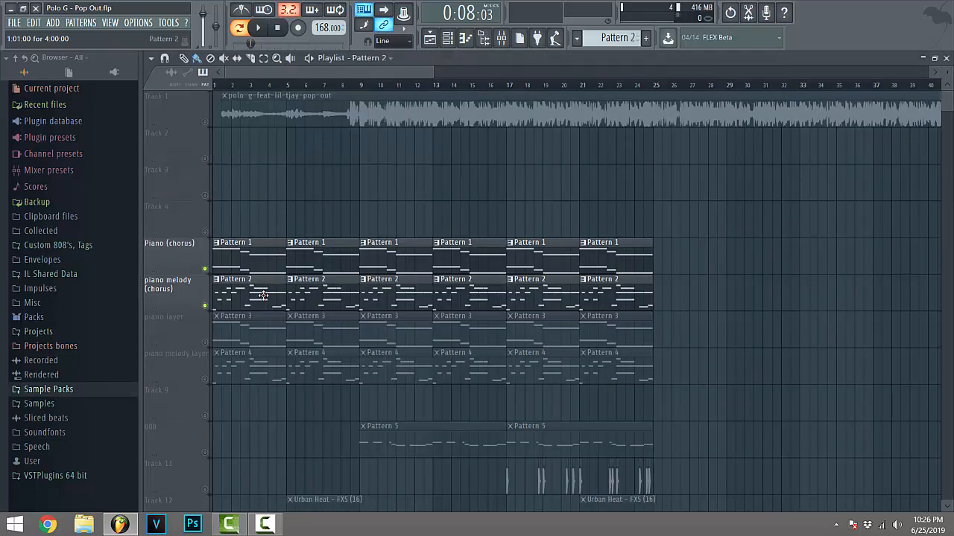
key("Escape")
key("space")
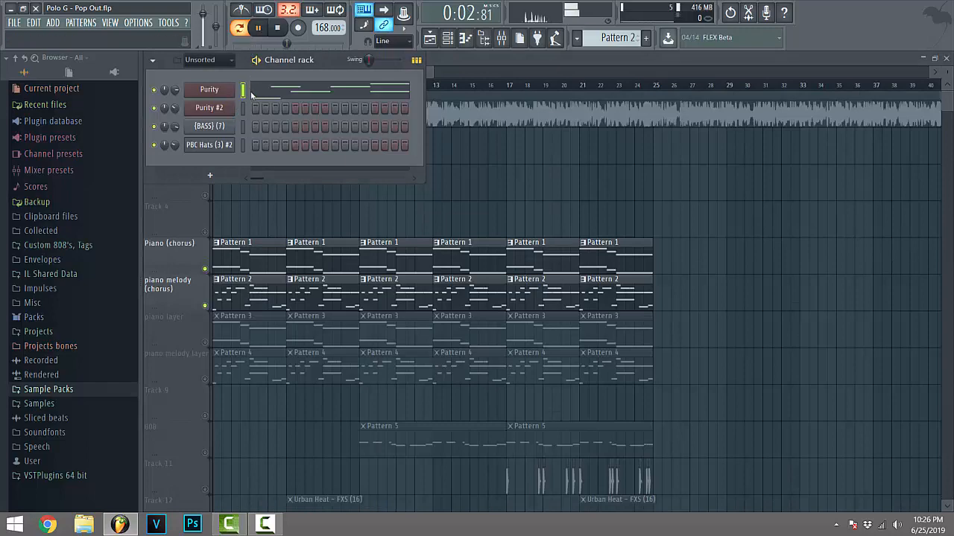
key("space")
- Show the Purity melody of Pattern 2 in the piano roll and play it from the start again
left_click(325, 91)
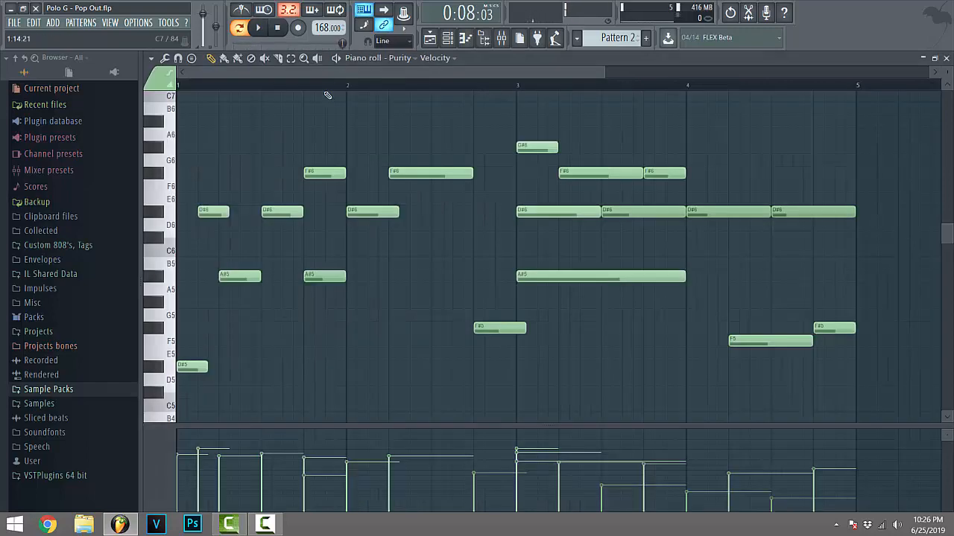
scroll(529, 76, "down", 4)
key("space")
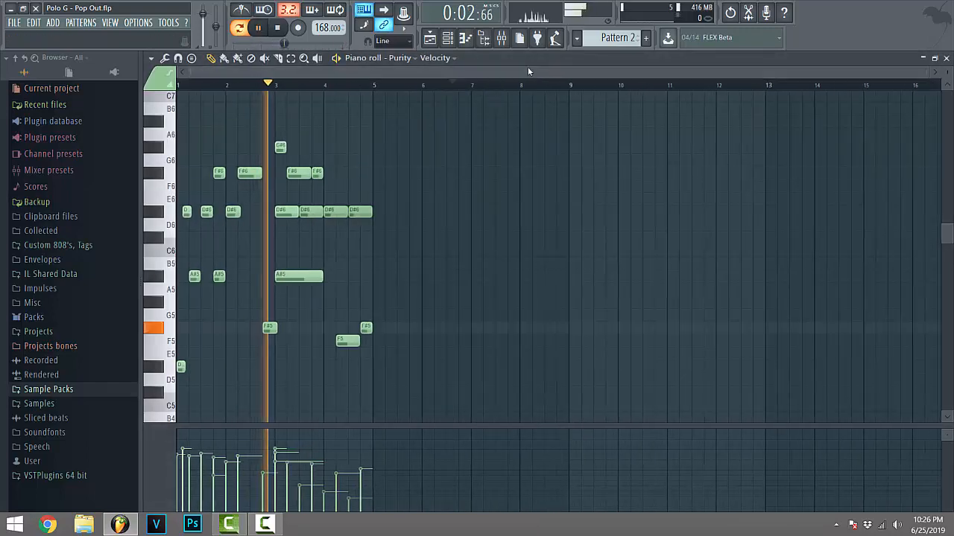
key("space")
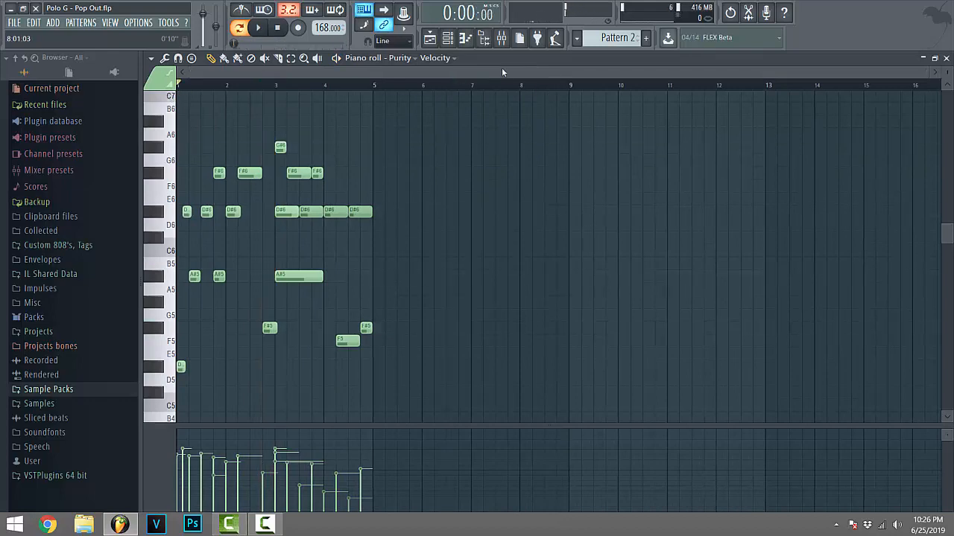
key("F7")
key("space")
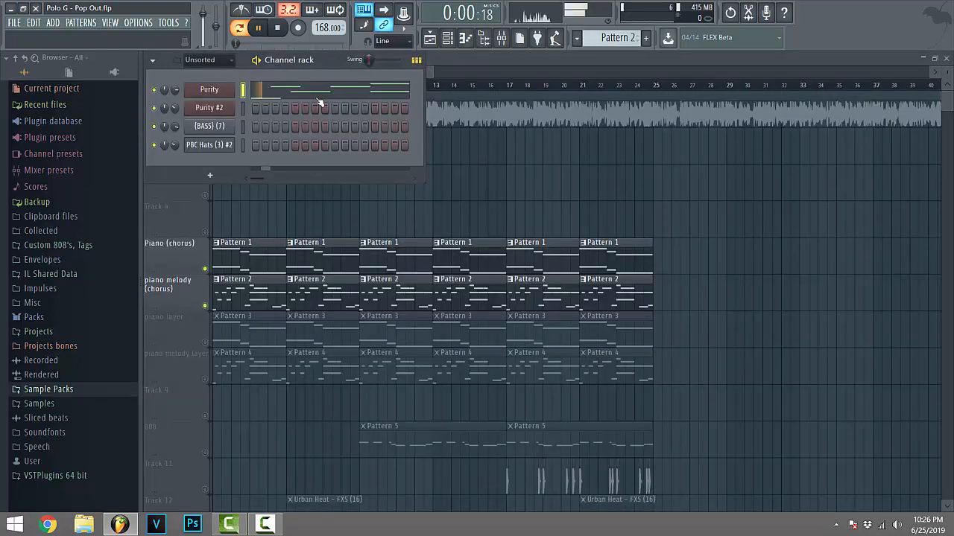
key("space")
- Open Pattern 4 from the piano melody layer track and play its Purity #2 notes
double_click(255, 372)
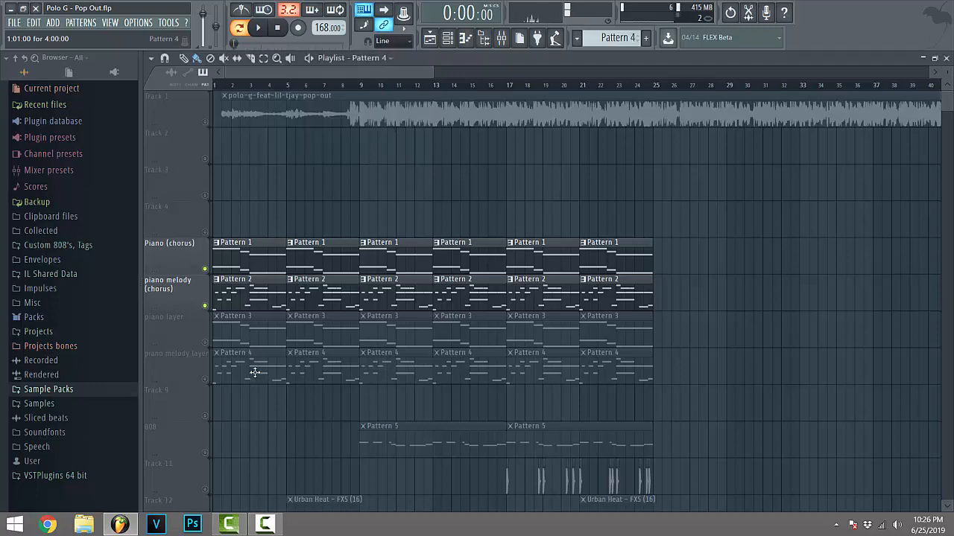
key("space")
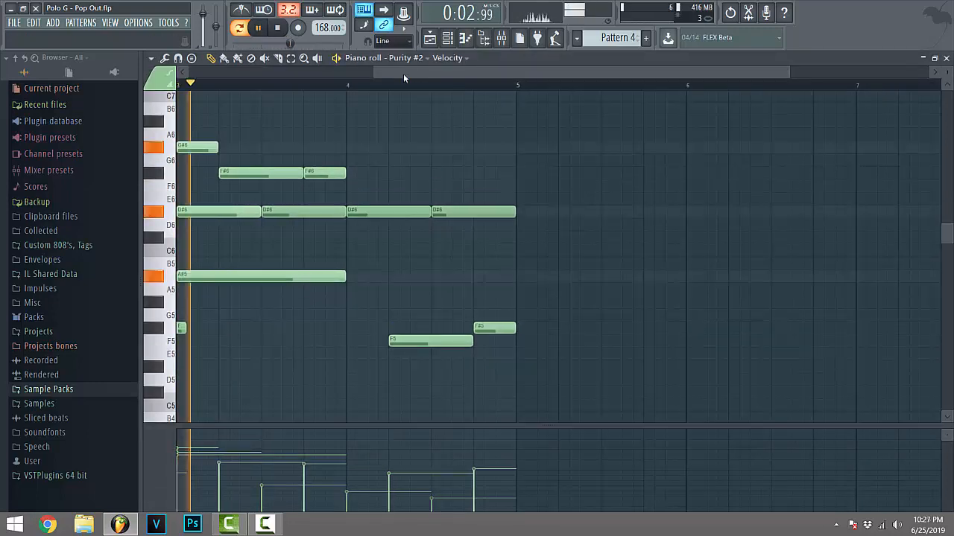
key("space")
key("F7")
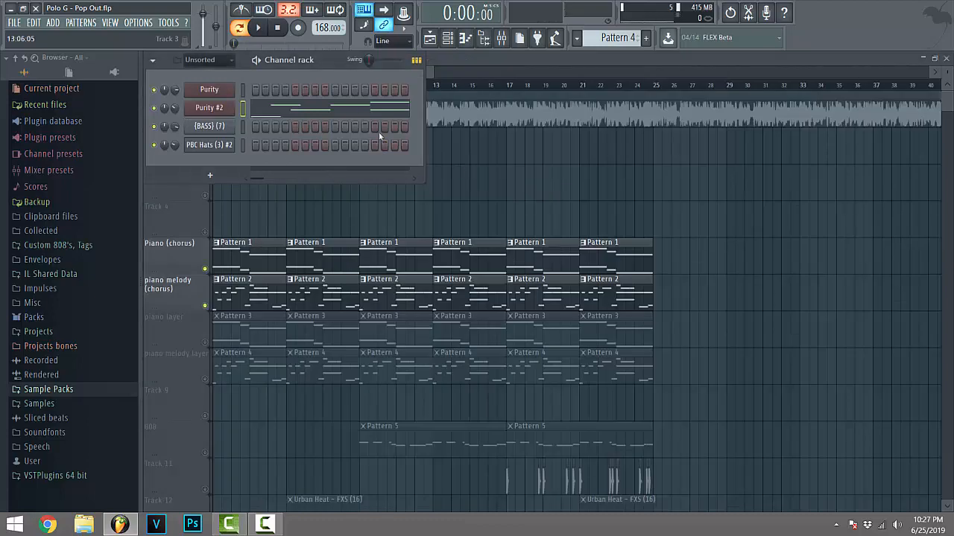
- Compare the presets and mixer routing of Purity #2 and Purity, and view the Purity insert in the mixer
left_click(209, 107)
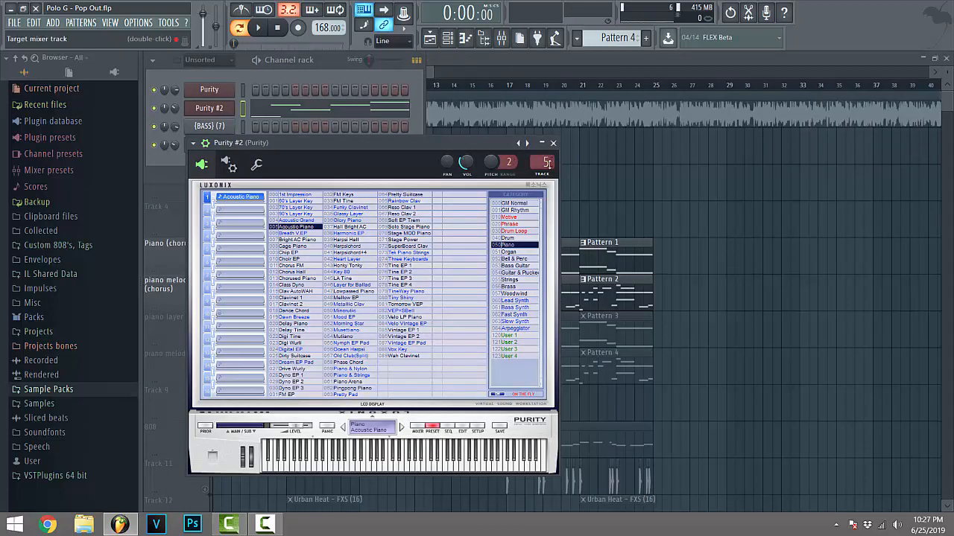
left_click(518, 142)
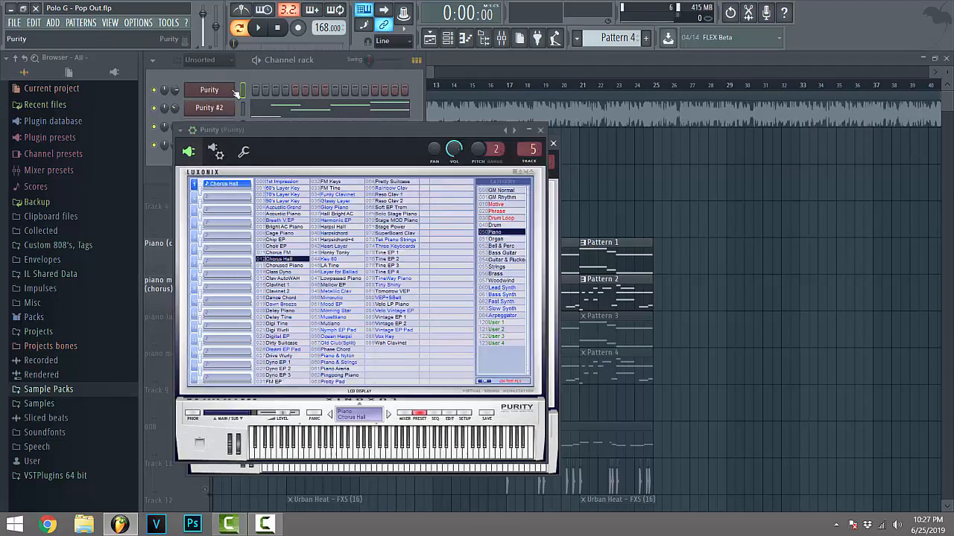
left_click(540, 129)
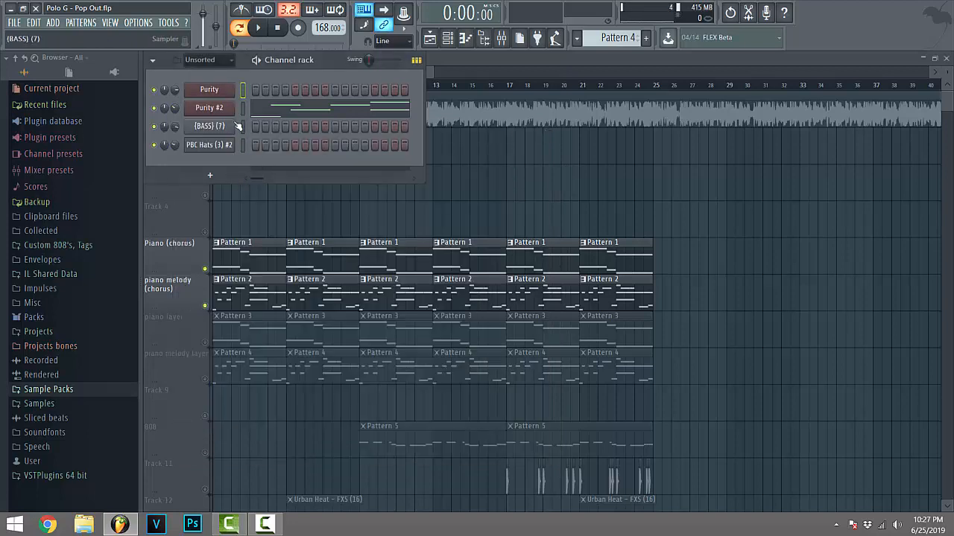
left_click(210, 90)
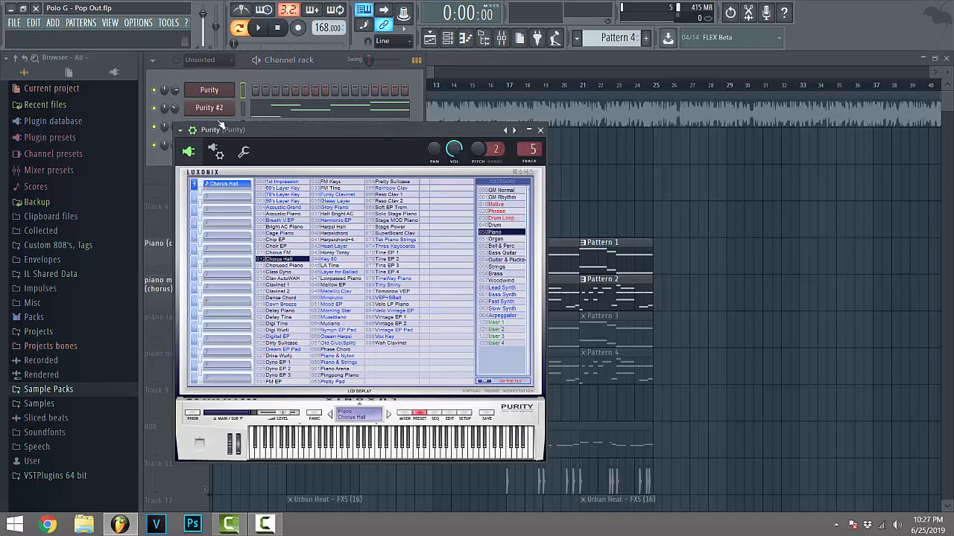
left_click(212, 108)
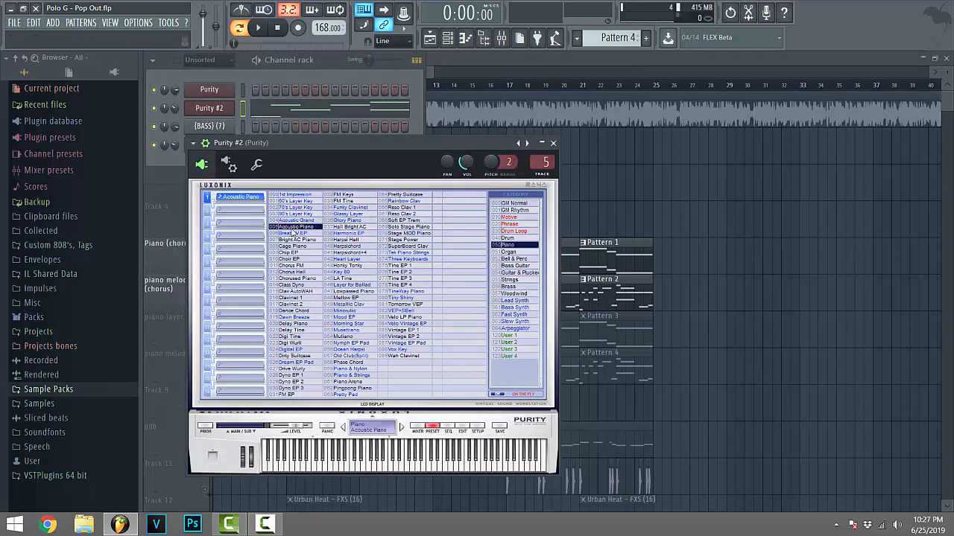
left_click(553, 142)
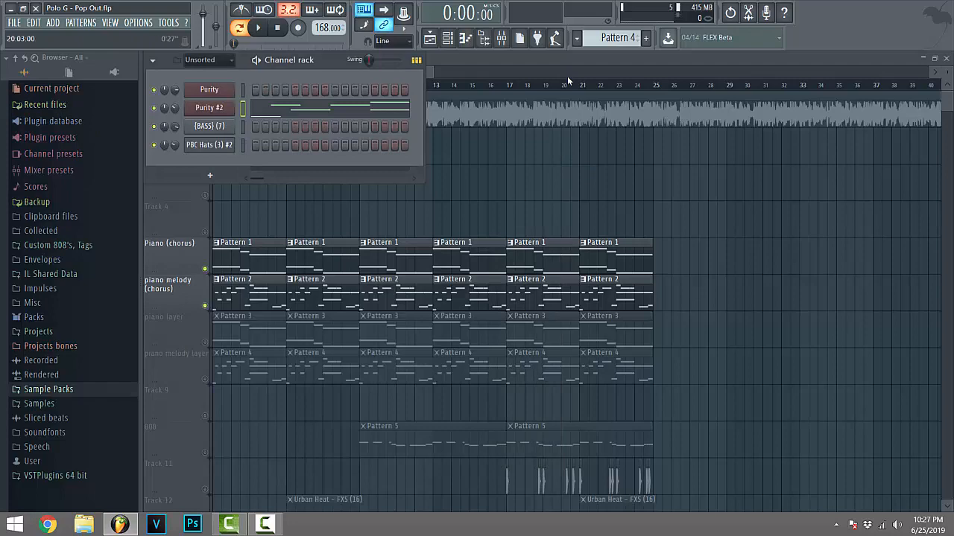
left_click(483, 38)
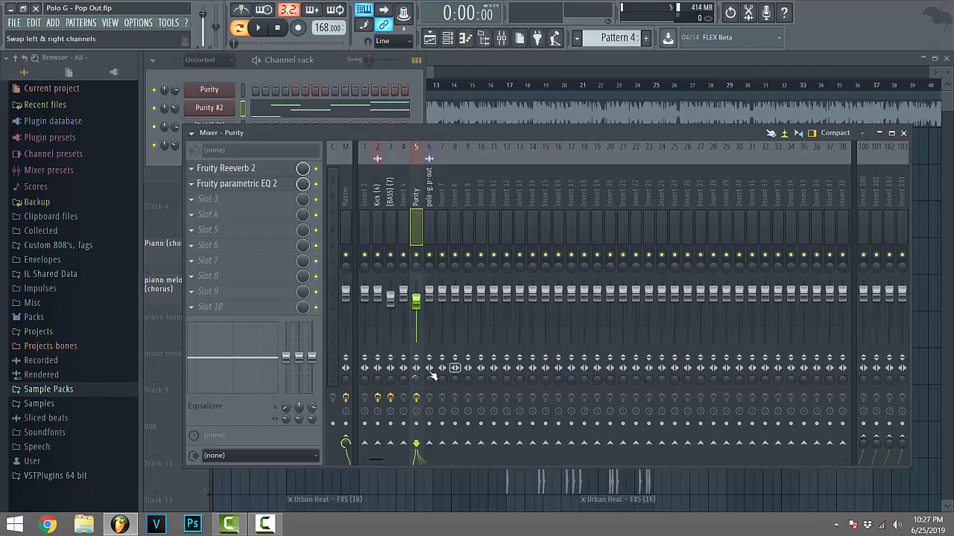
left_click(903, 132)
- Unmute the piano layer and piano melody layer tracks in the playlist
left_click(456, 67)
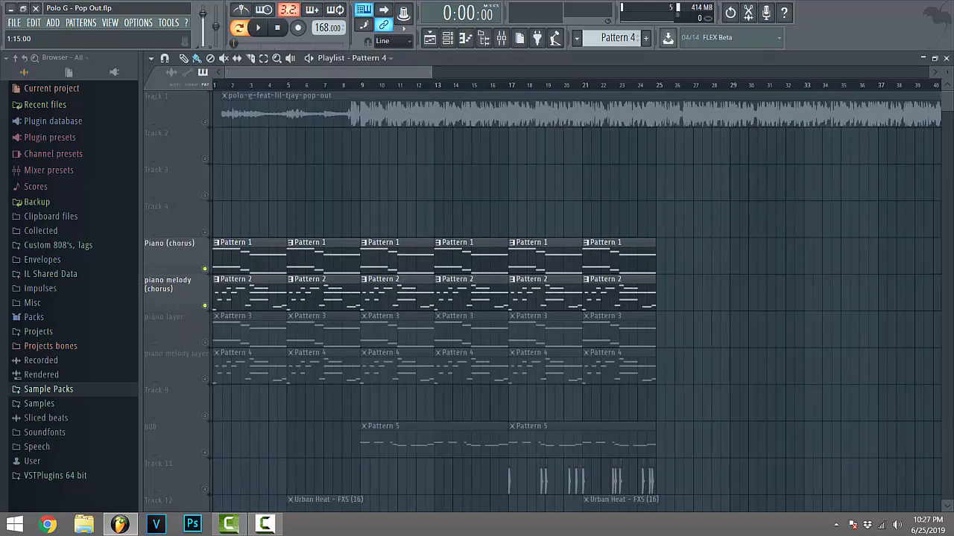
scroll(421, 239, "up", 2, "ctrl")
scroll(421, 239, "down", 3)
scroll(343, 220, "down", 3)
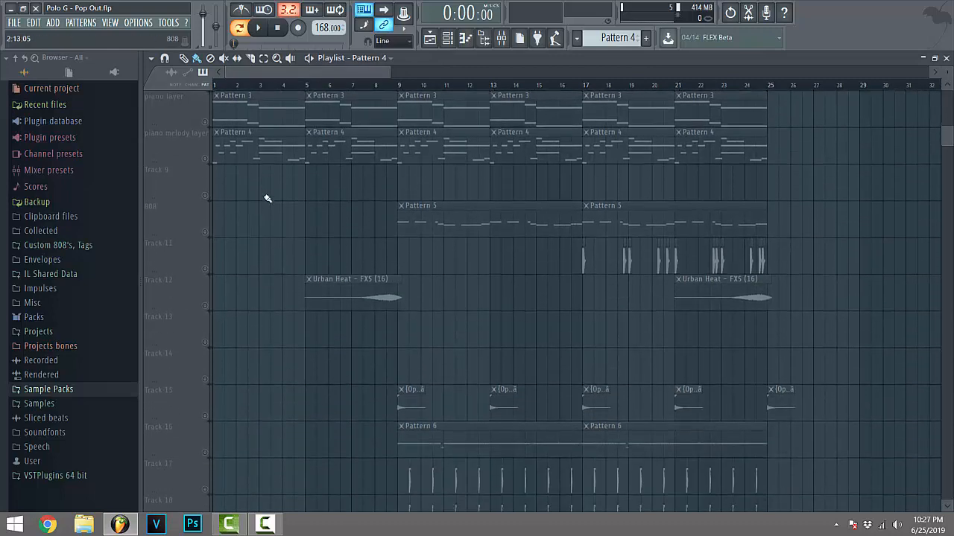
scroll(266, 198, "up", 5)
left_click(206, 270)
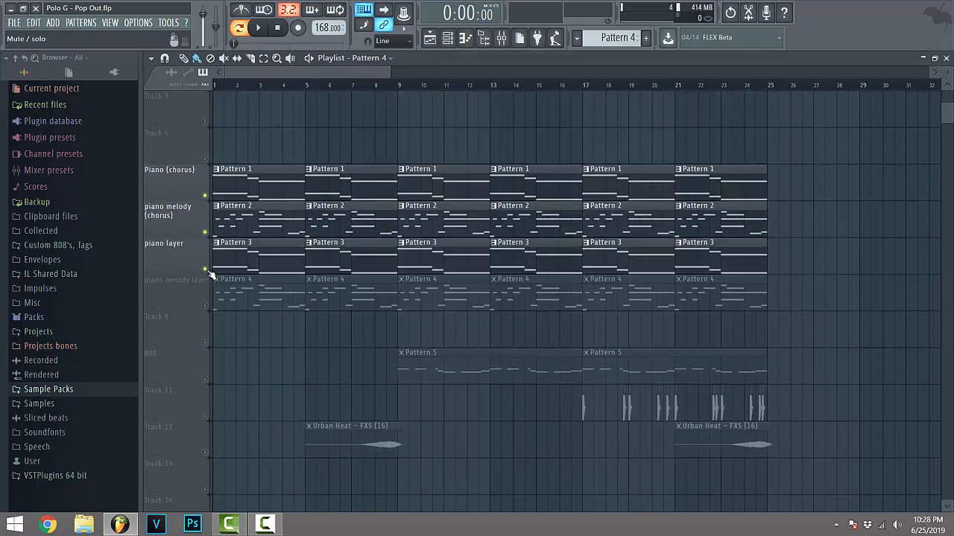
left_click(205, 305)
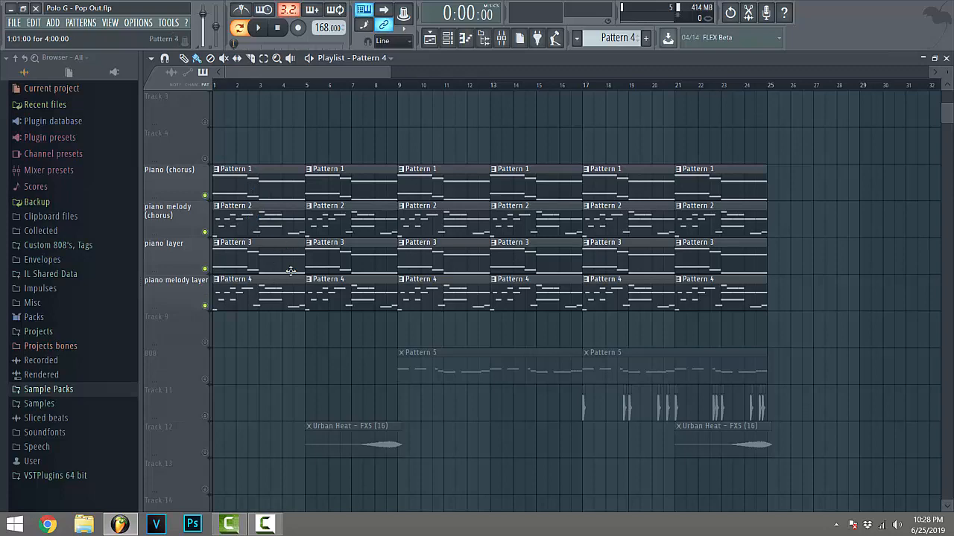
- Select Pattern 1 and compare the piano presets loaded in the Purity and Purity #2 channels
double_click(269, 200)
key("F7")
key("F6")
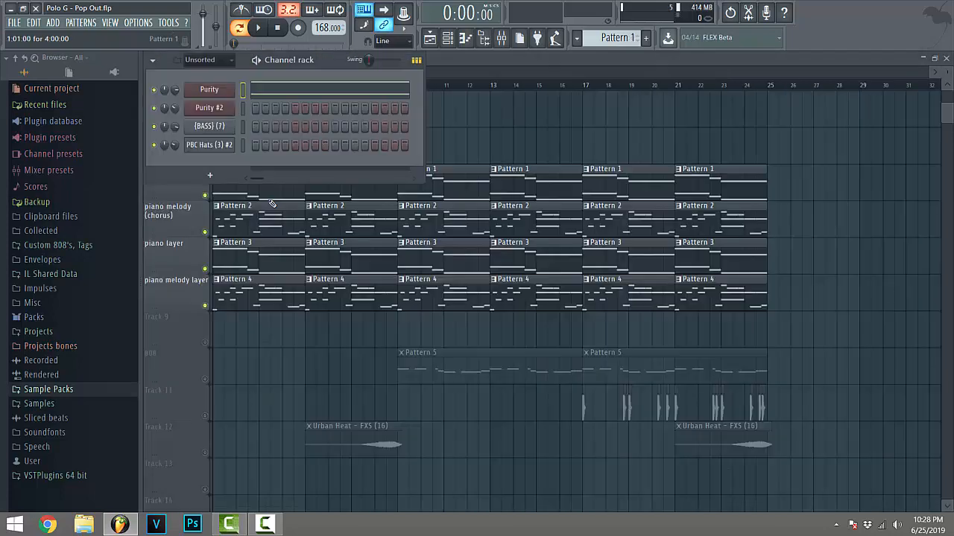
left_click(210, 89)
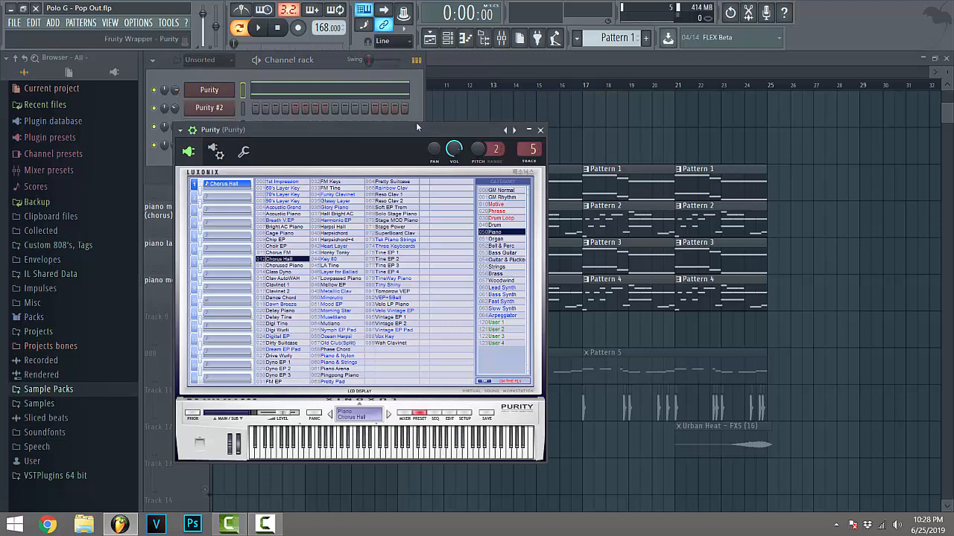
left_click(540, 130)
left_click(218, 109)
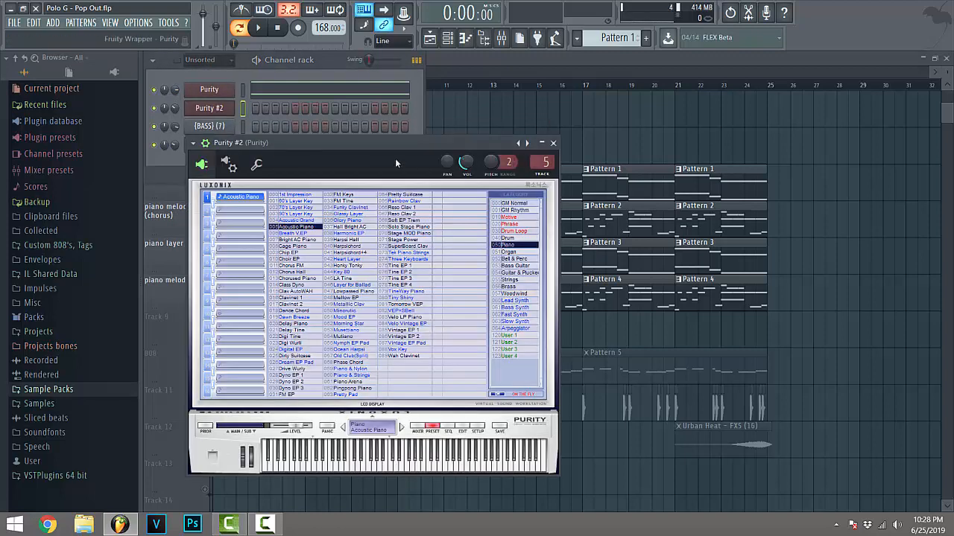
left_click(553, 142)
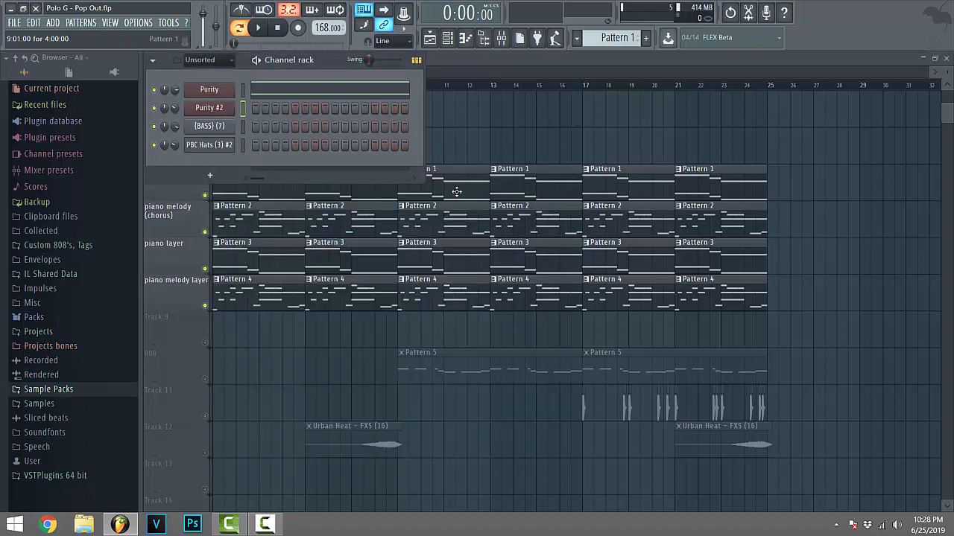
left_click(209, 107)
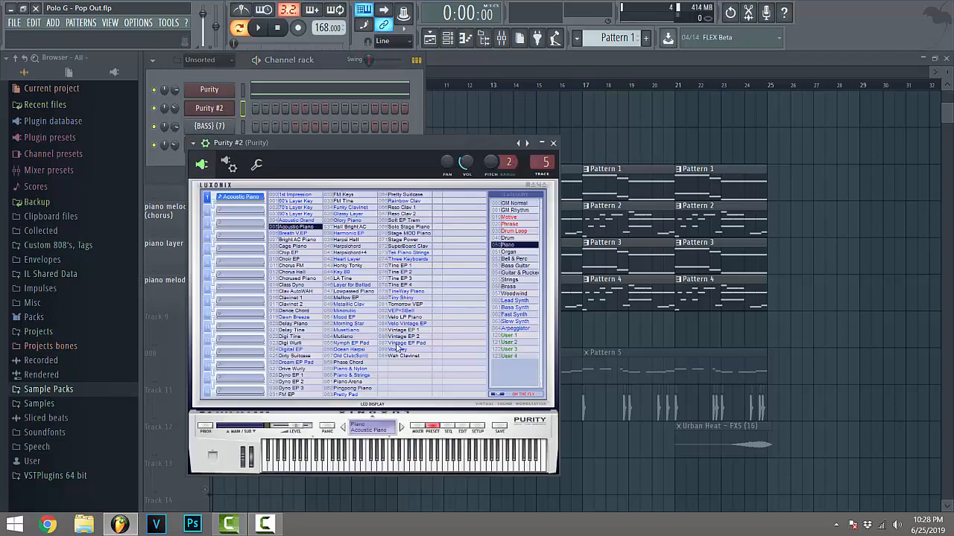
left_click(553, 142)
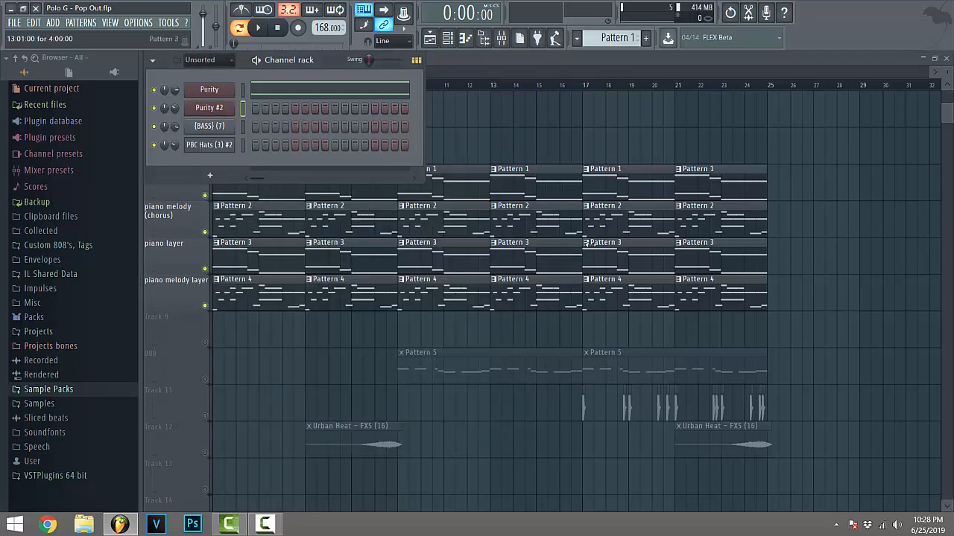
- Play the playlist from bar 7 with all four piano tracks active
left_click(383, 89)
scroll(382, 89, "down", 2)
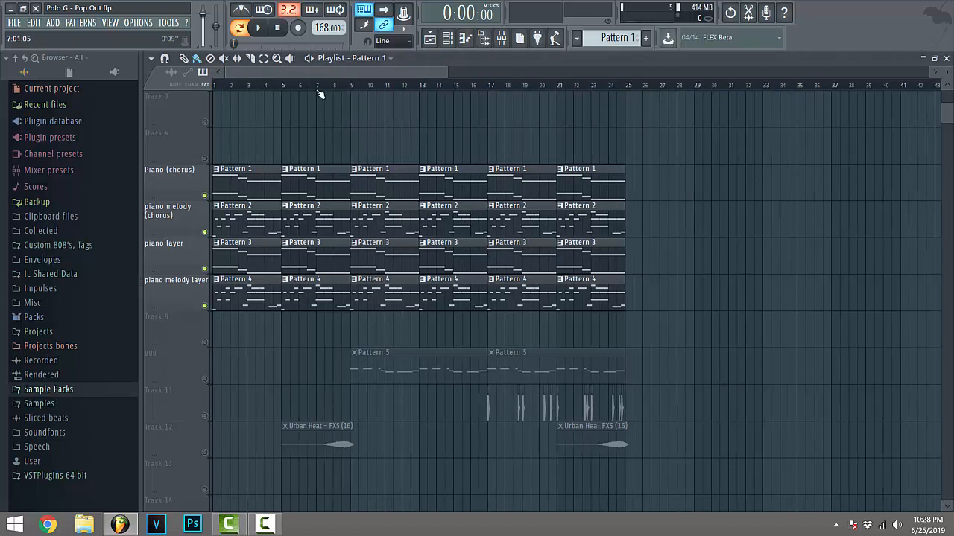
left_click(319, 90)
key("space")
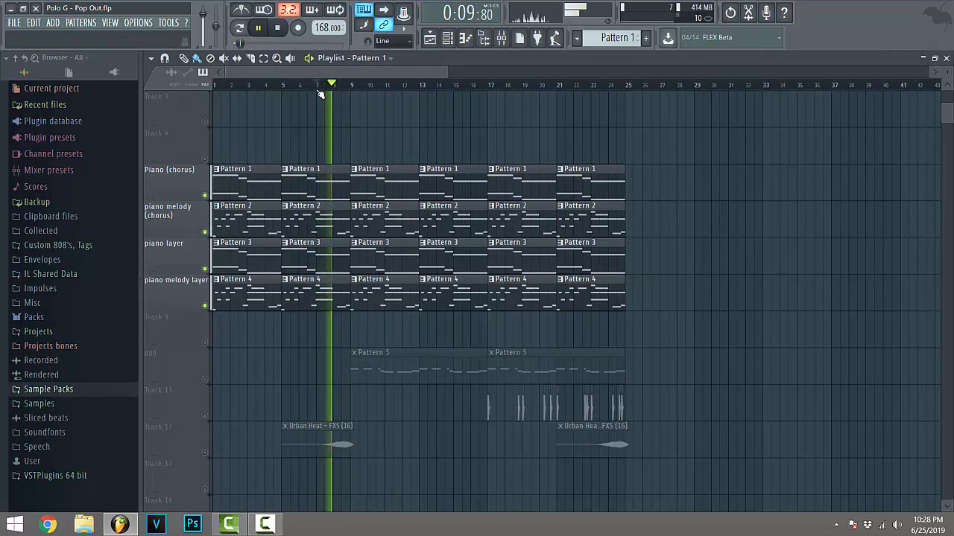
key("space")
- Play from bar 7 with the piano layer and piano melody layer tracks muted for comparison, and unmute both
left_click(205, 269)
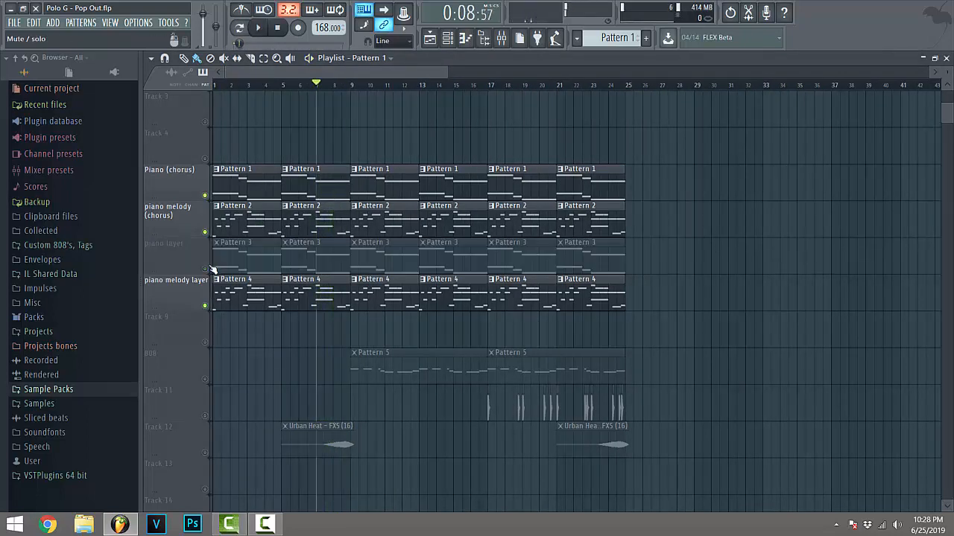
left_click(206, 305)
key("space")
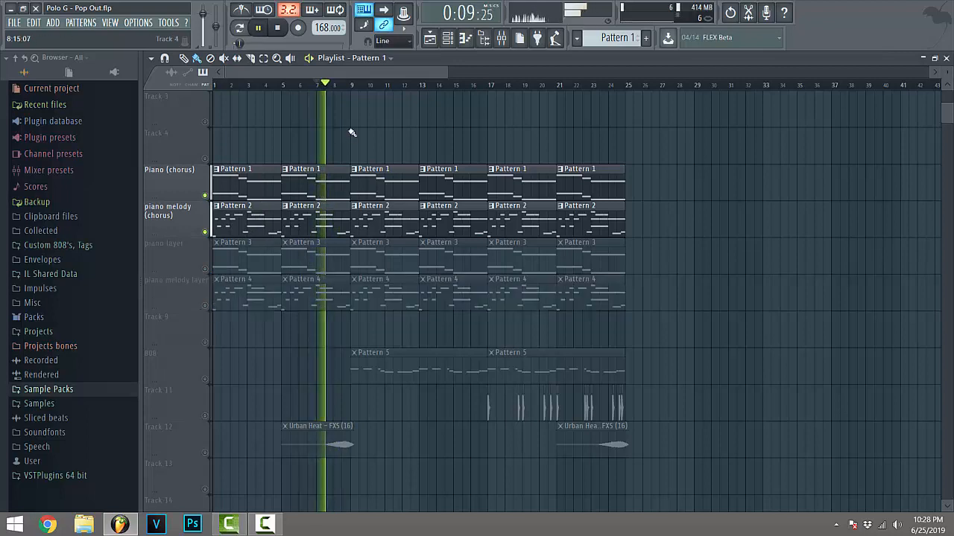
key("space")
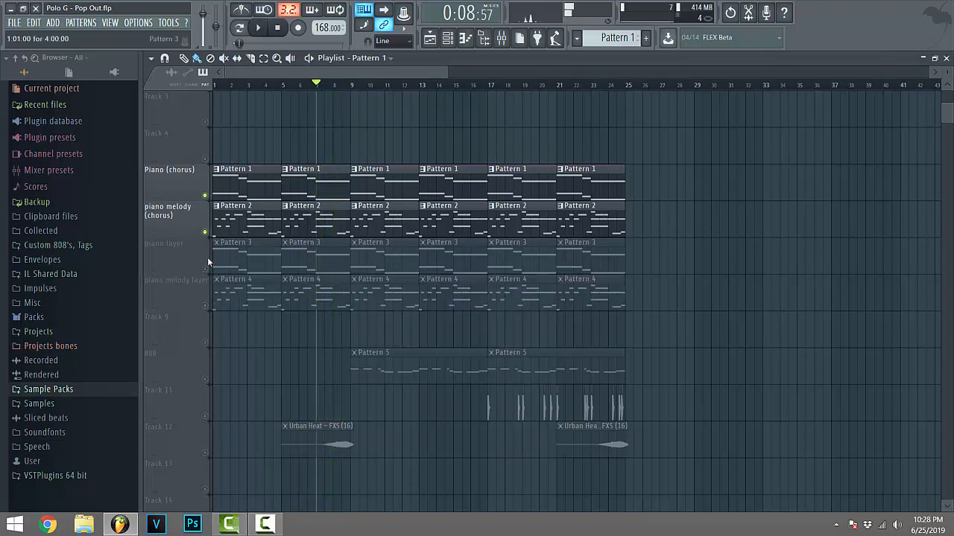
left_click(205, 268)
left_click(205, 305)
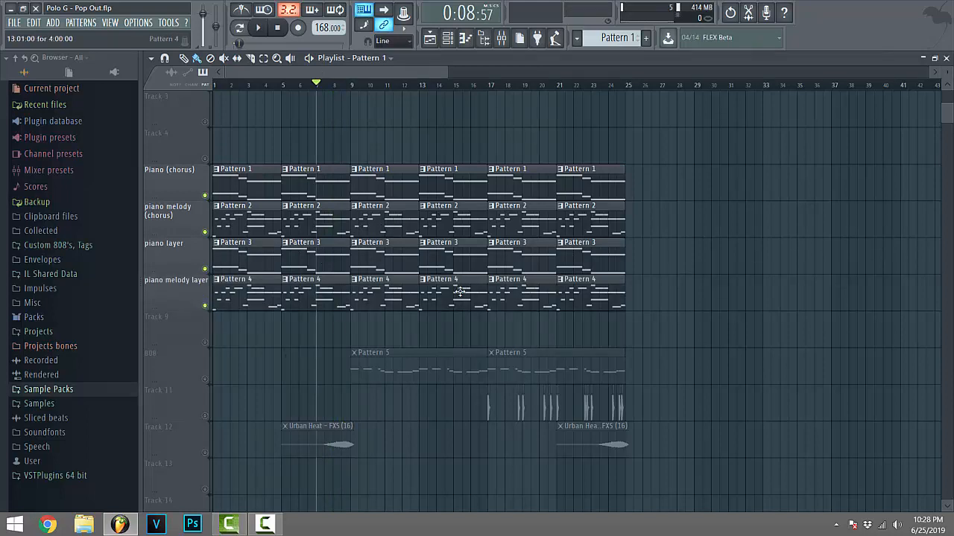
scroll(645, 362, "down", 4)
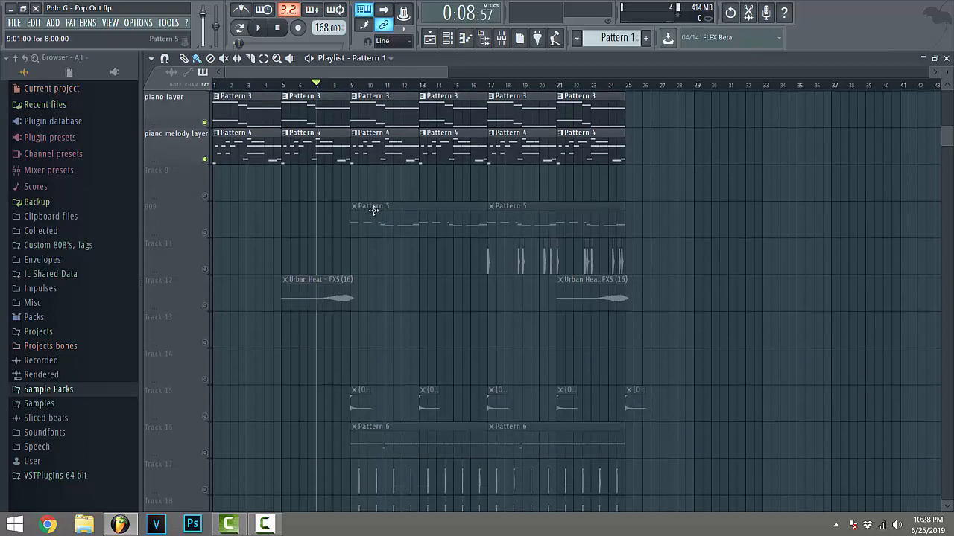
scroll(521, 313, "up", 4)
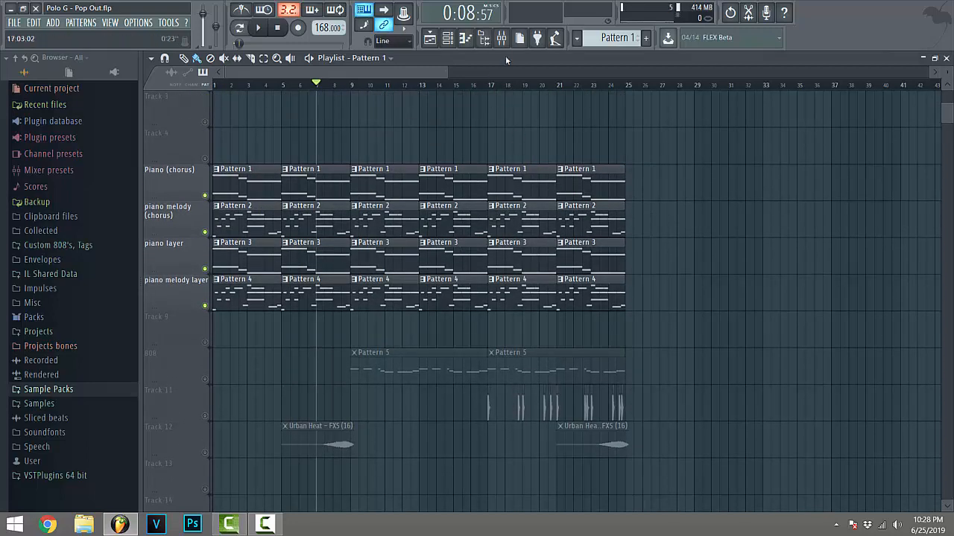
left_click(483, 38)
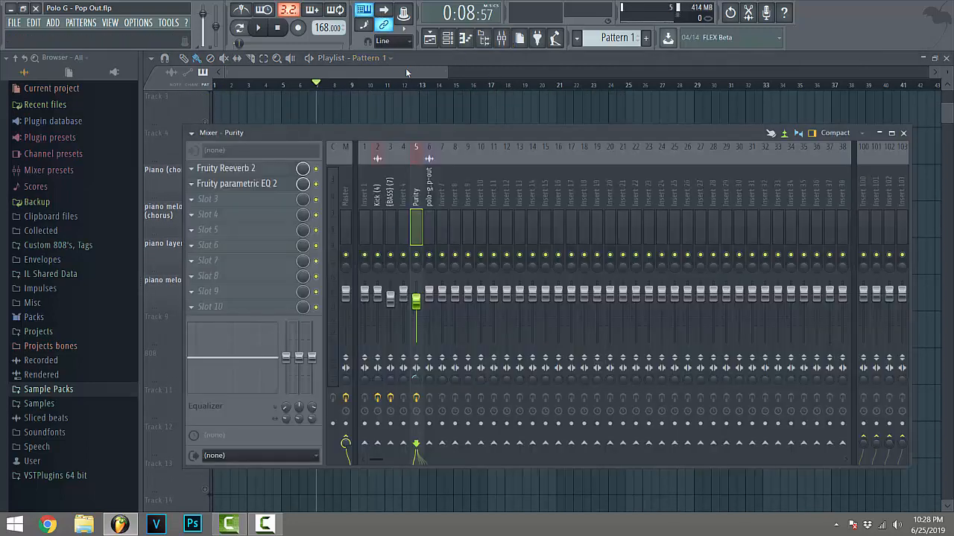
left_click(483, 38)
scroll(607, 264, "down", 3)
scroll(607, 264, "down", 1)
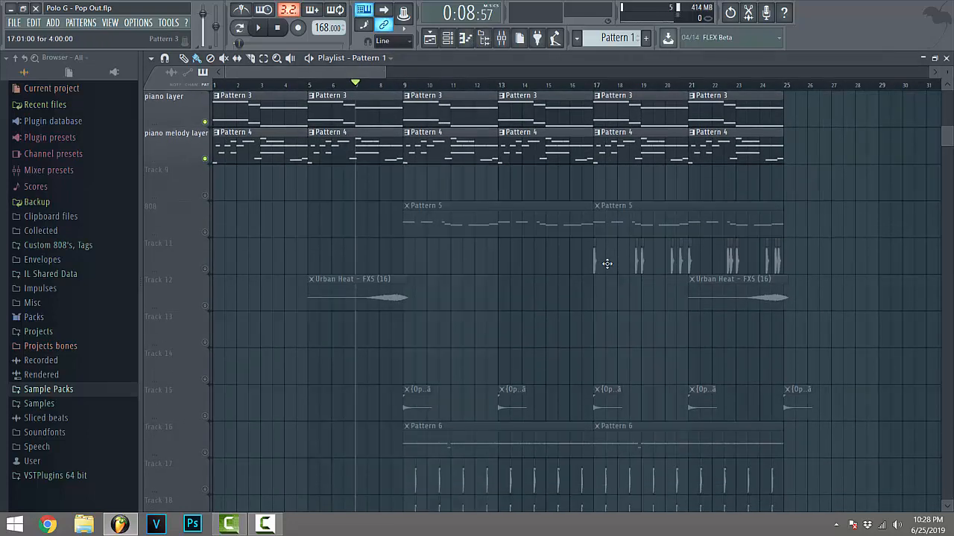
scroll(607, 264, "up", 3)
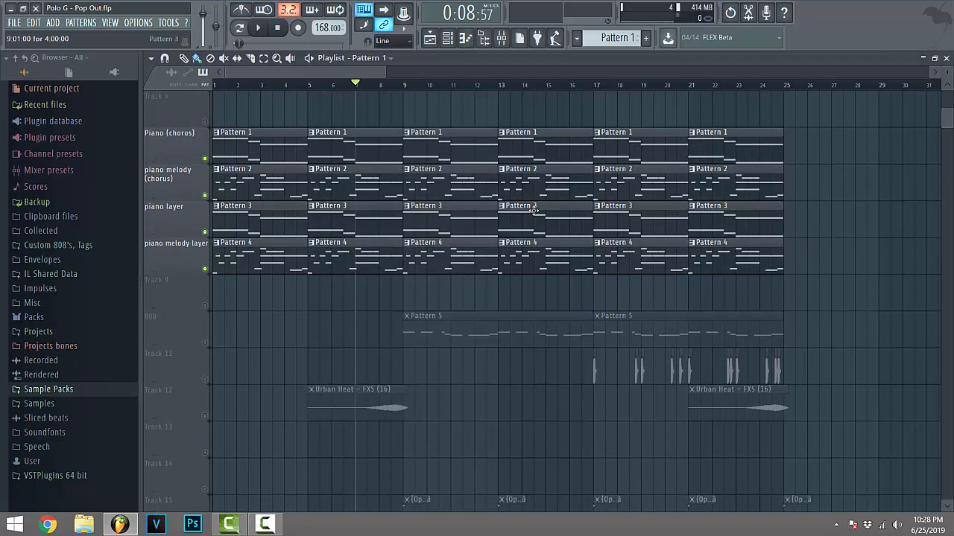
- Unmute the 808 track and open the (BASS) (7) notes of Pattern 5 in the piano roll
scroll(462, 290, "down", 3)
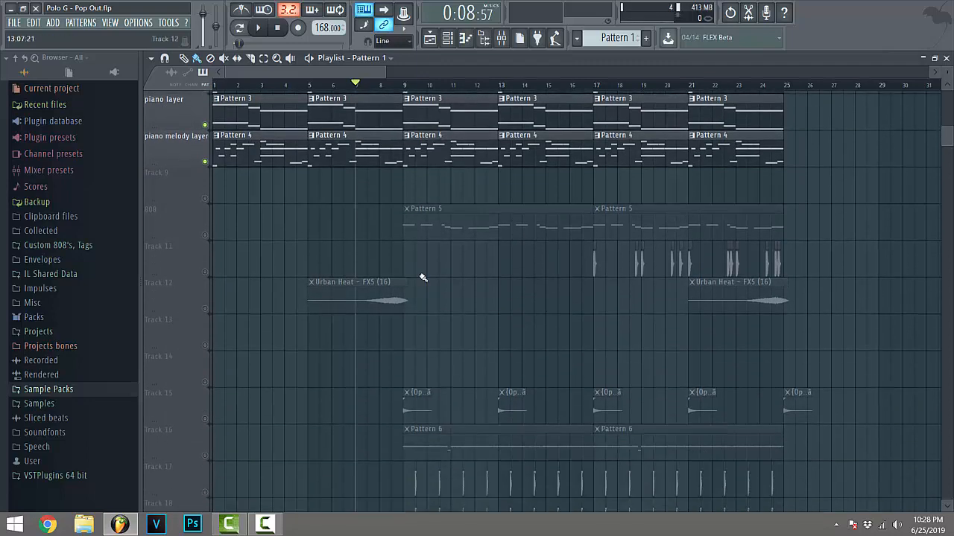
left_click(206, 232)
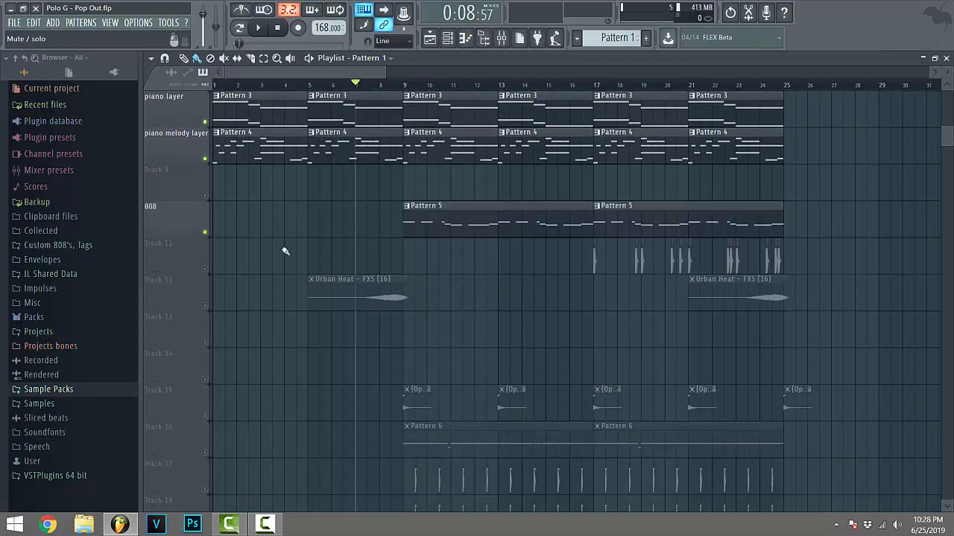
double_click(493, 220)
scroll(467, 77, "down", 2)
key("F7")
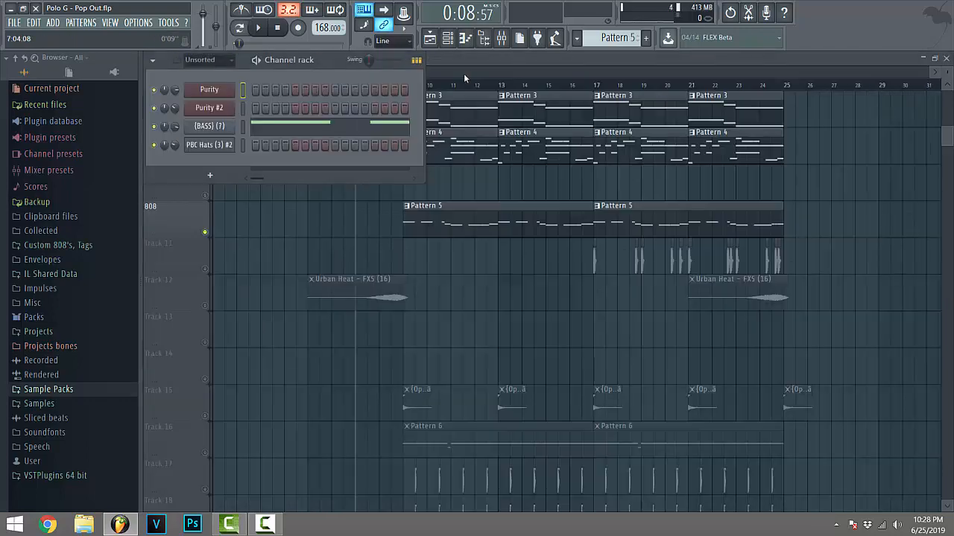
key("F7")
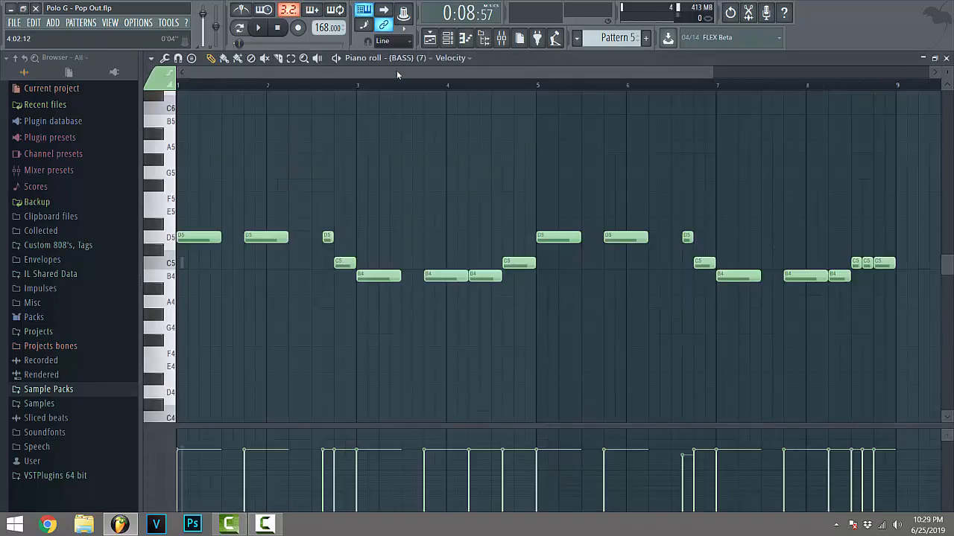
scroll(396, 71, "down", 2)
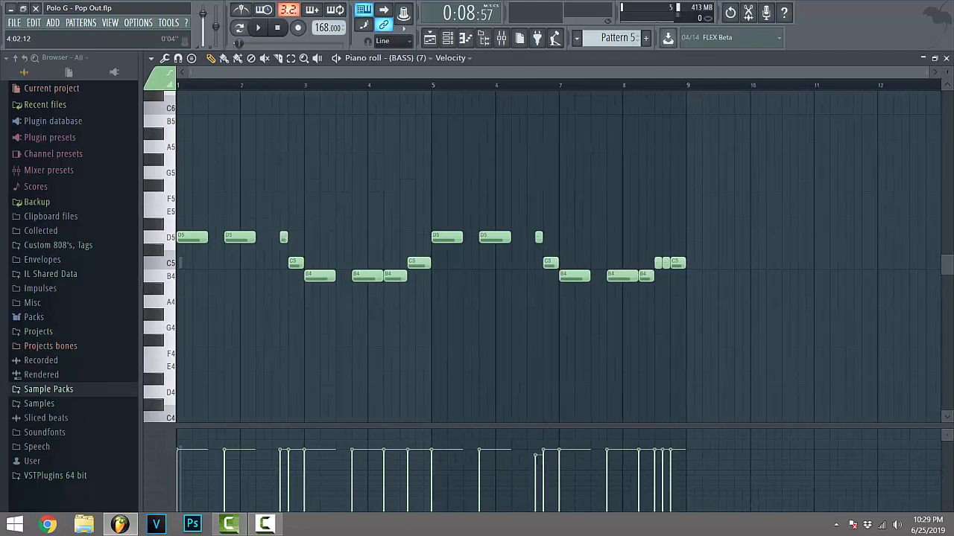
- Play the Pattern 5 bass notes from the start and close the piano roll
left_click(182, 87)
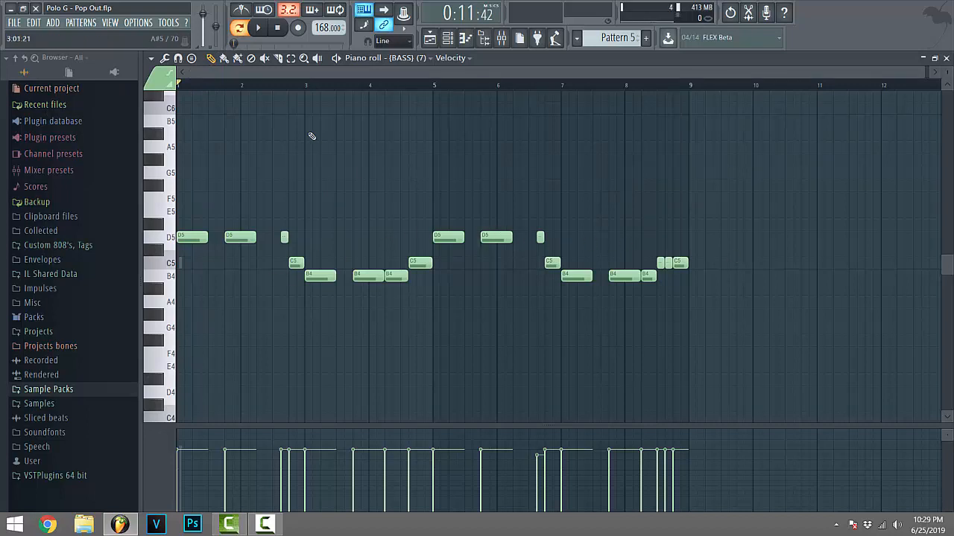
key("space")
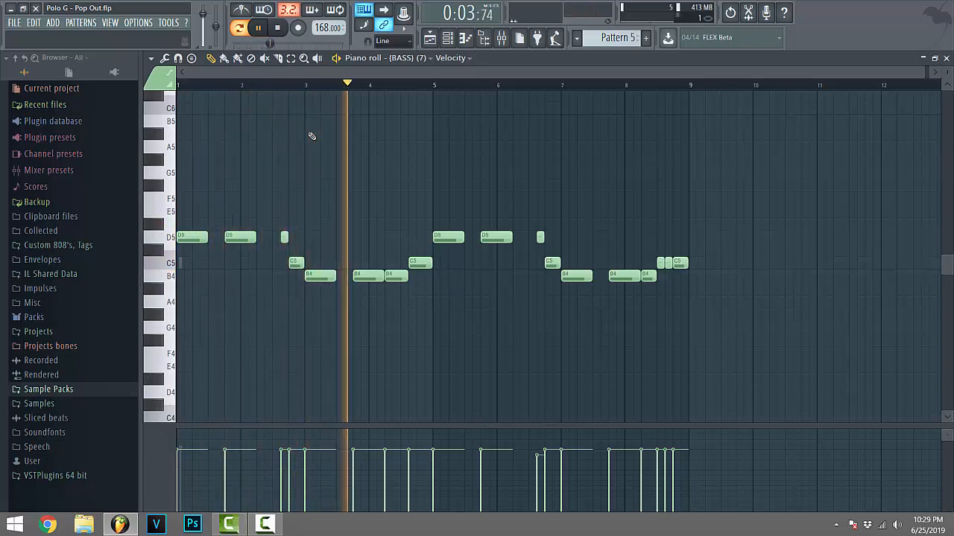
key("space")
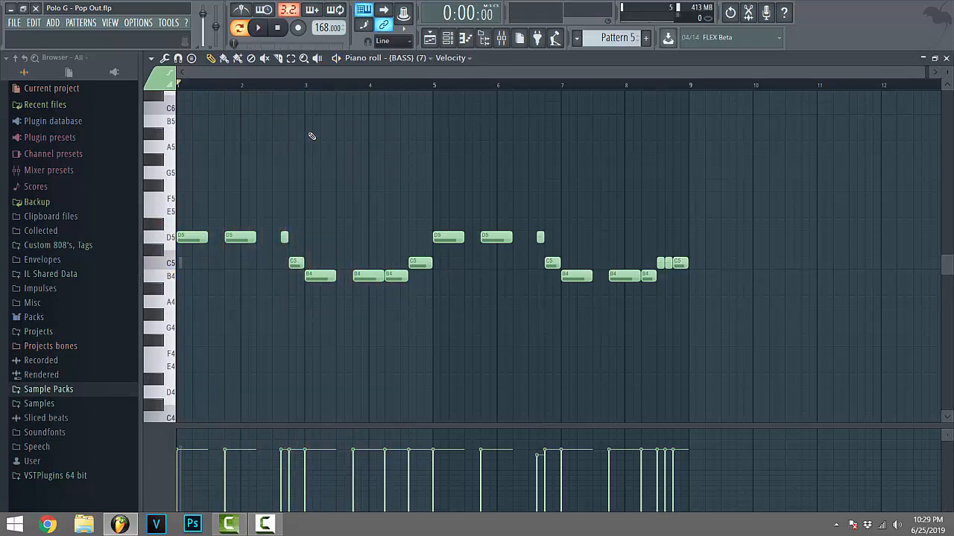
key("Escape")
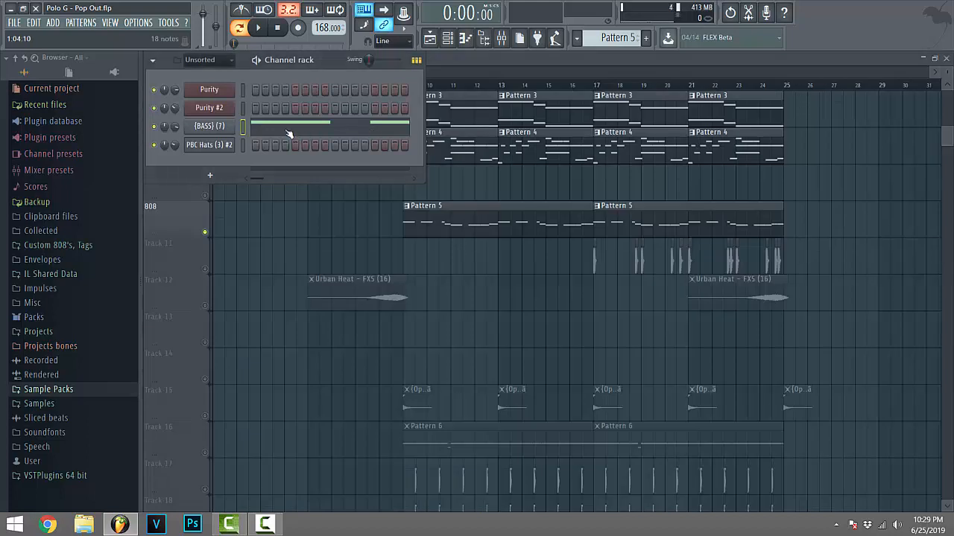
- View the (BASS) (7) sample settings and the effects on its mixer insert
left_click(224, 129)
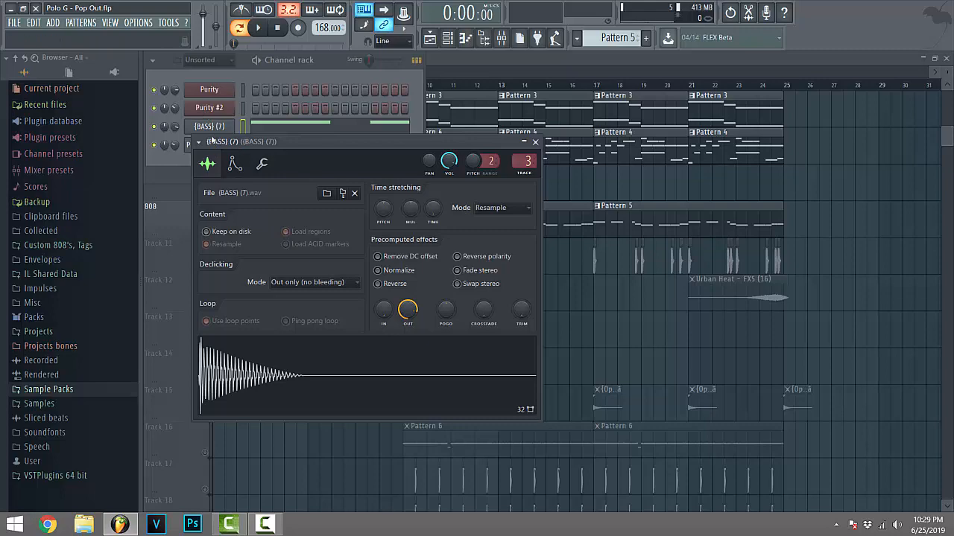
left_click(501, 38)
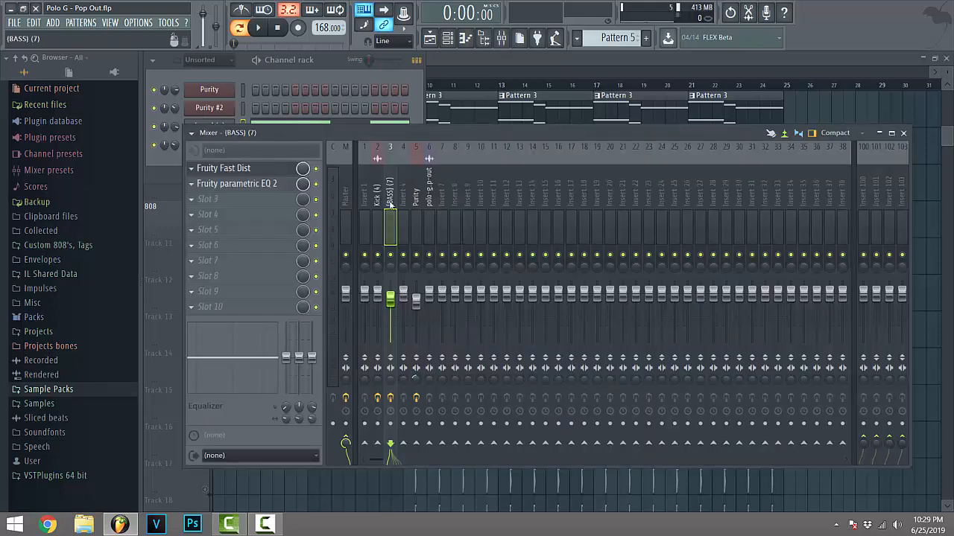
left_click(413, 90)
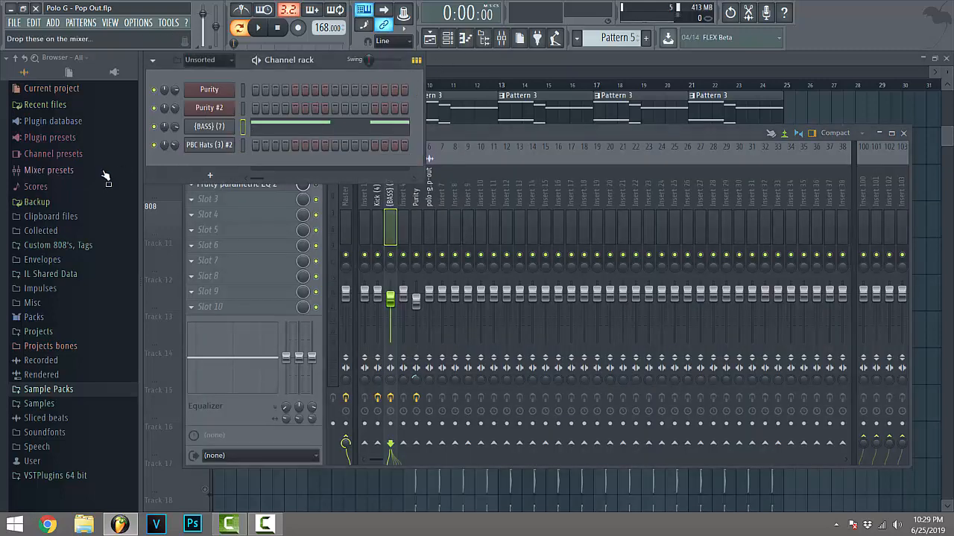
- Remove the quick fade-out from the (BASS) (7) sample and play Pattern 5 to hear the full tail
left_click(224, 126)
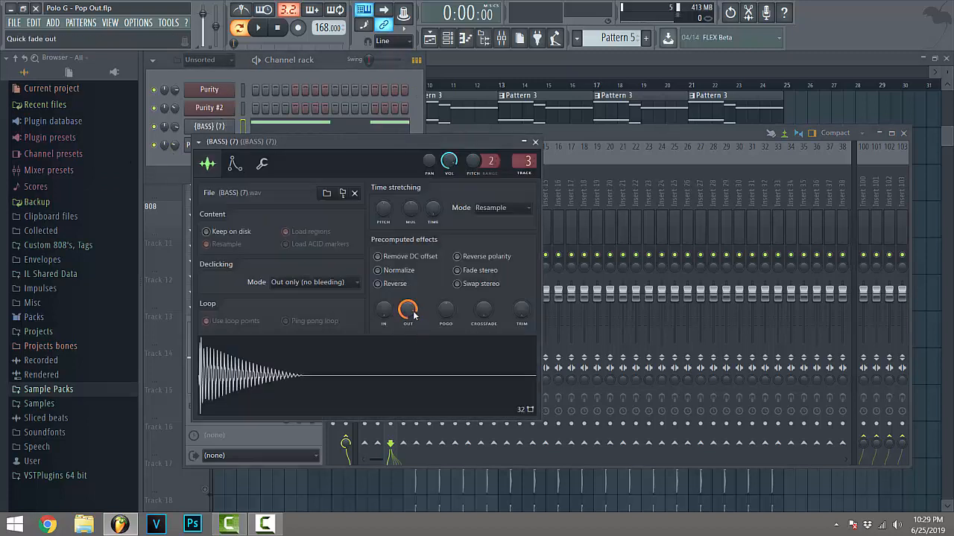
left_click_drag(414, 315, 414, 343)
left_click(258, 28)
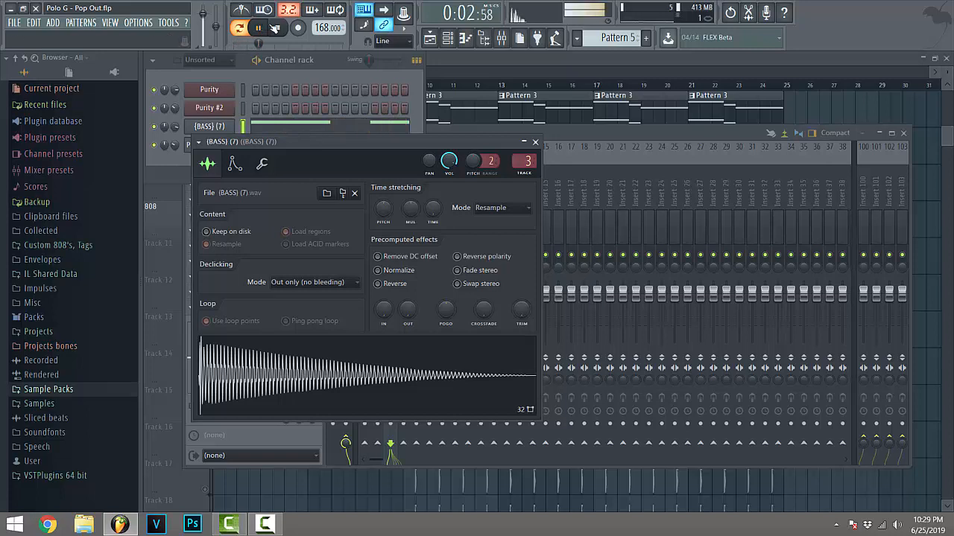
left_click(277, 28)
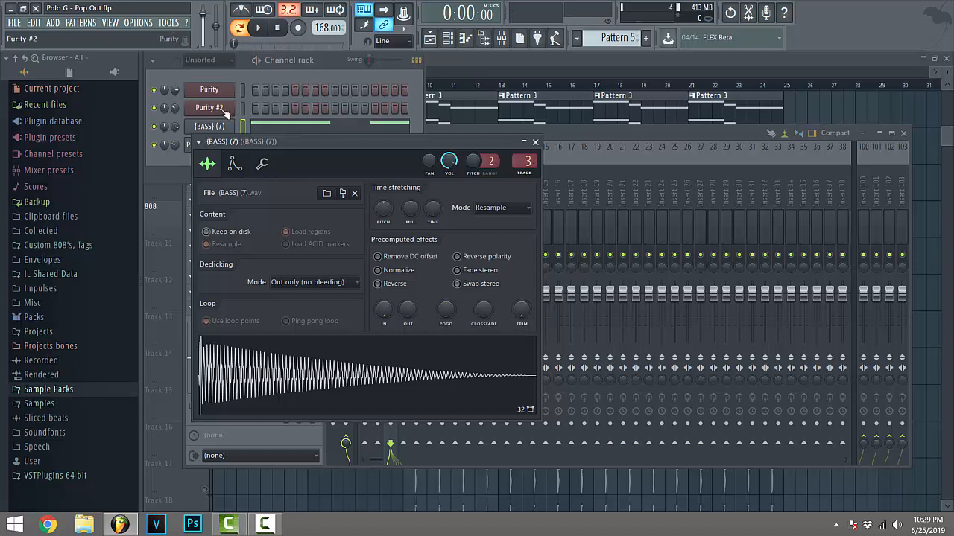
- Check the volume envelope of the (BASS) (7) channel and set the sample's quick fade-out to 67%
left_click(235, 164)
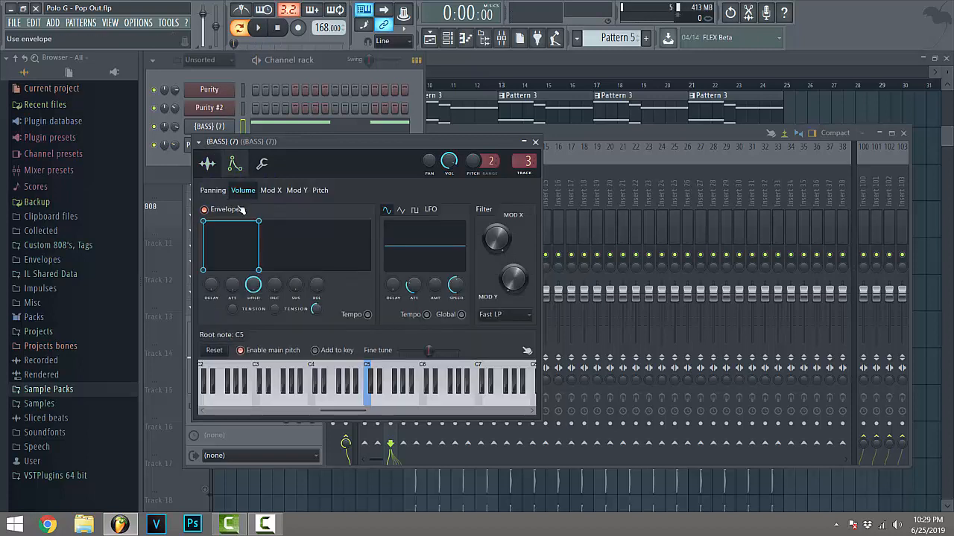
left_click(306, 129)
left_click(207, 164)
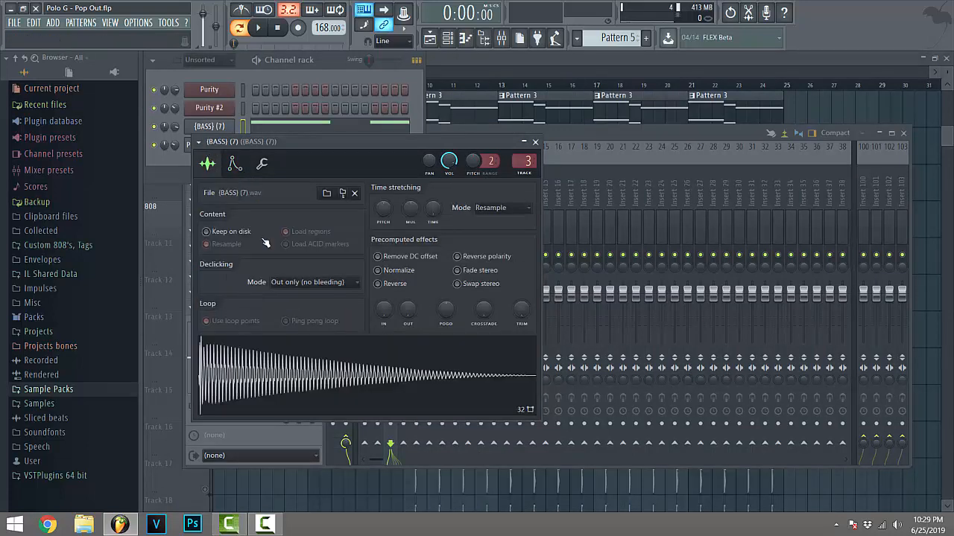
left_click_drag(413, 313, 409, 299)
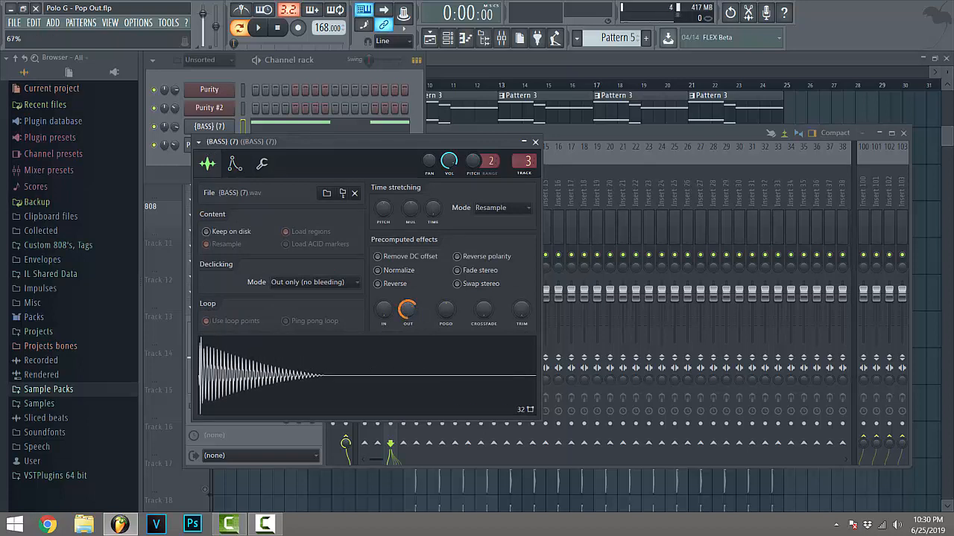
- Raise the quick fade-out of the (BASS) (7) sample while Pattern 5 plays to shorten its tail, and close the channel settings
left_click(257, 27)
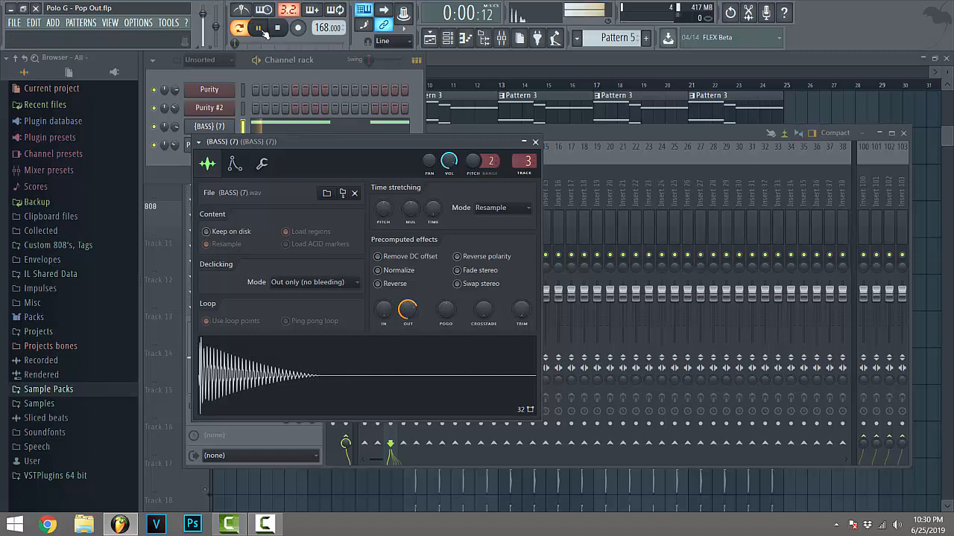
left_click_drag(408, 310, 407, 303)
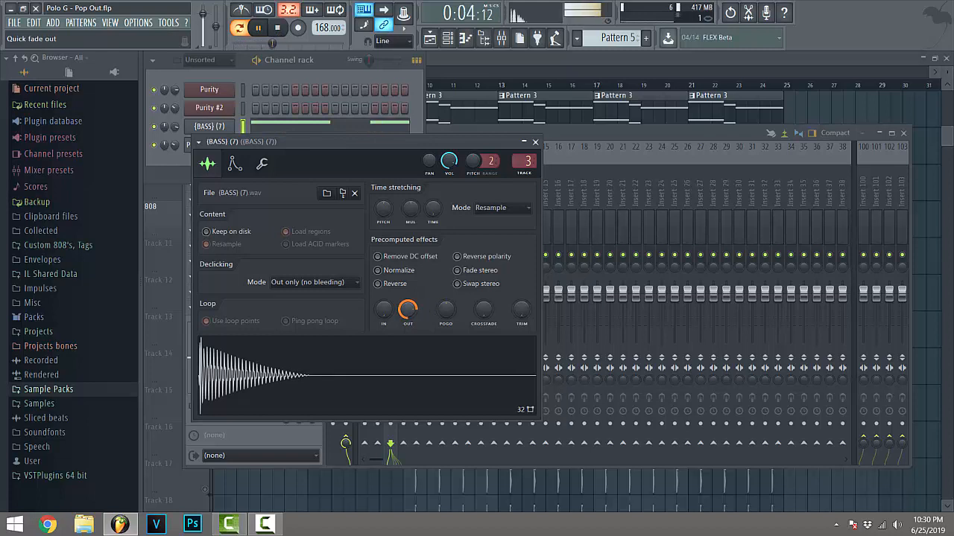
key("space")
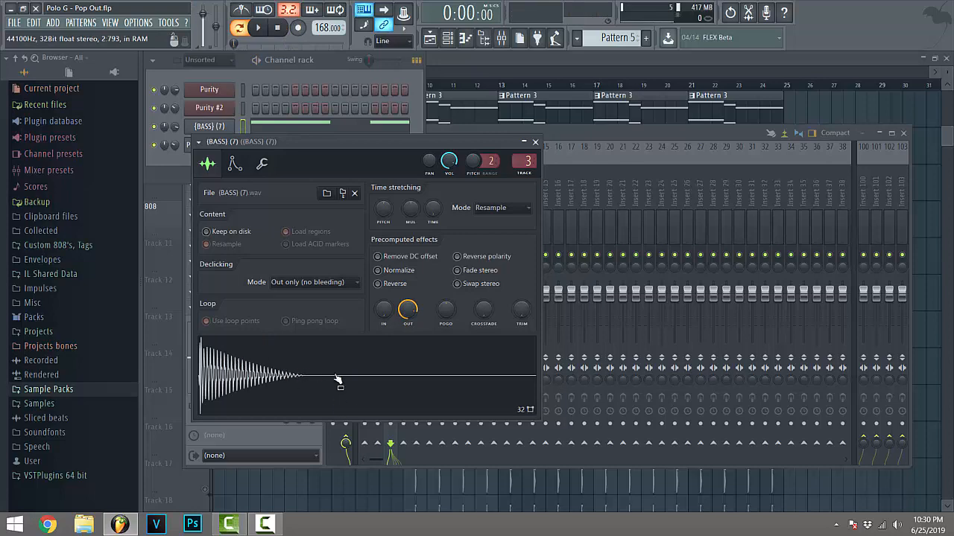
left_click(535, 141)
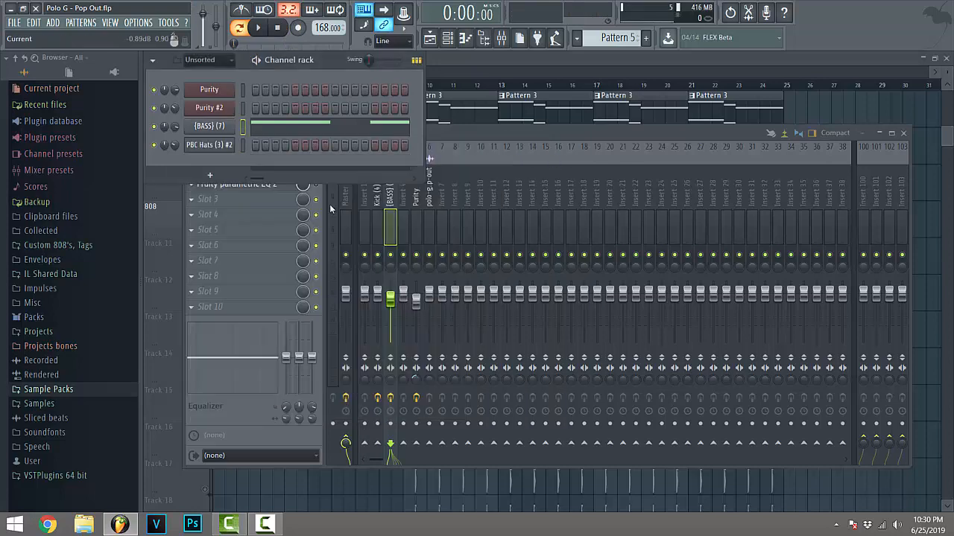
- View Fruity Fast Dist on the (BASS) (7) mixer insert and play Pattern 5 to hear the distortion
left_click(216, 127)
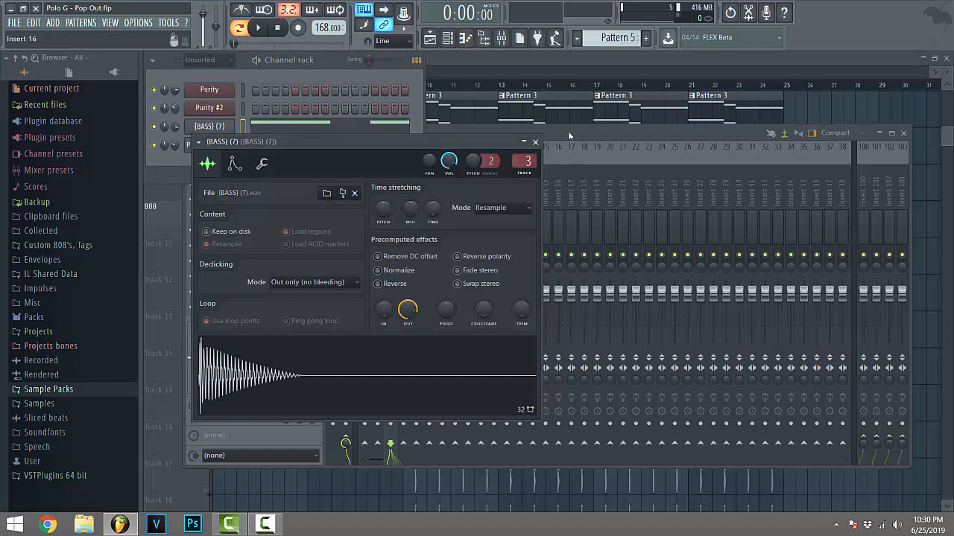
double_click(527, 165)
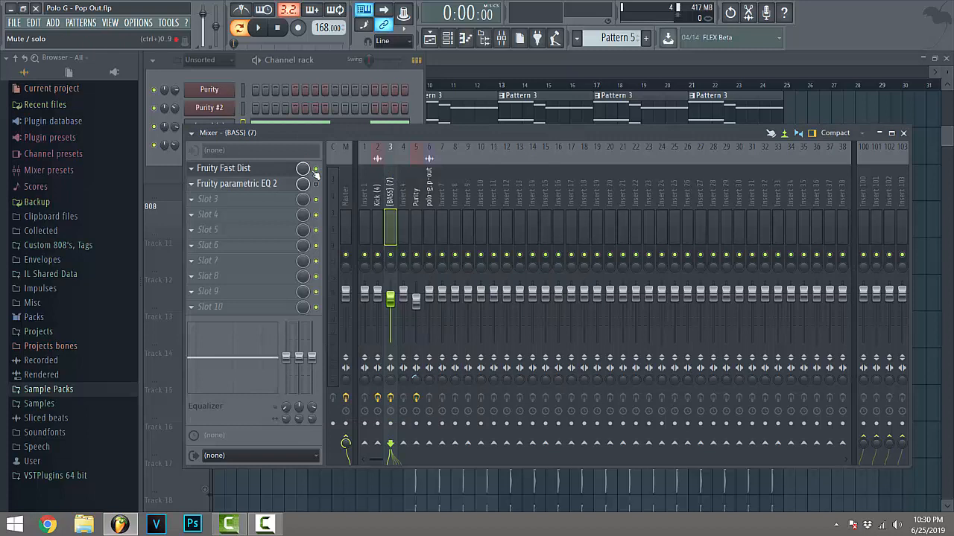
left_click(275, 170)
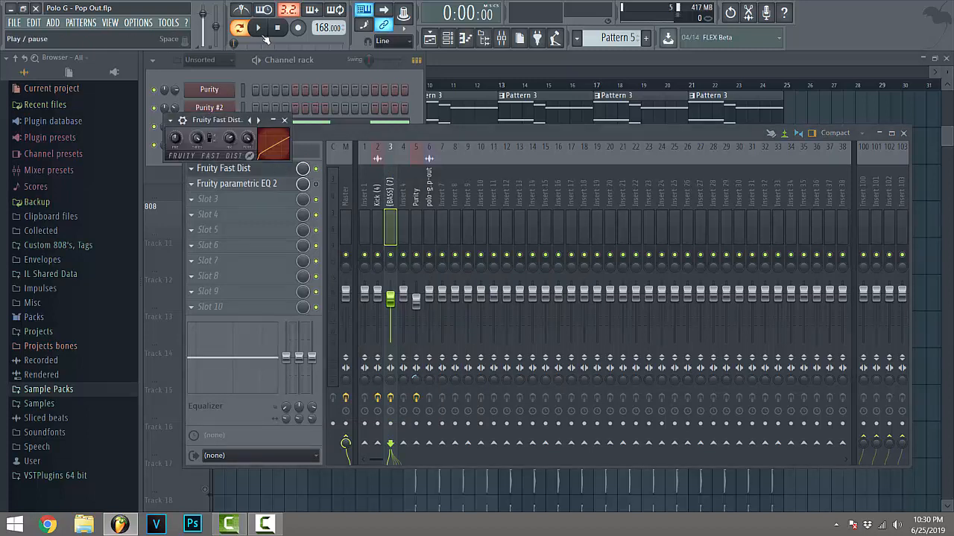
left_click(259, 29)
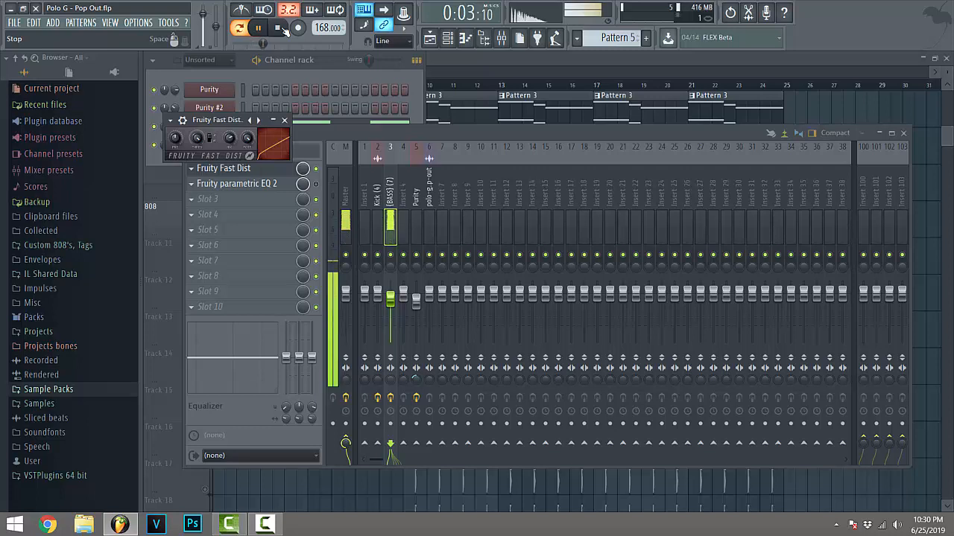
left_click(285, 31)
- Enable Fruity parametric EQ 2 on the (BASS) (7) insert, show its curve, and play Pattern 5 through it
left_click(316, 184)
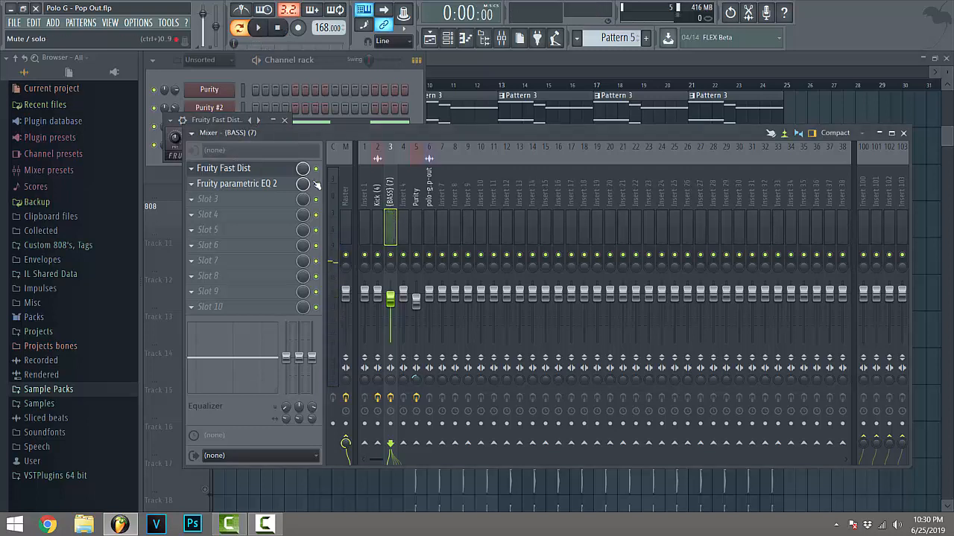
left_click(289, 185)
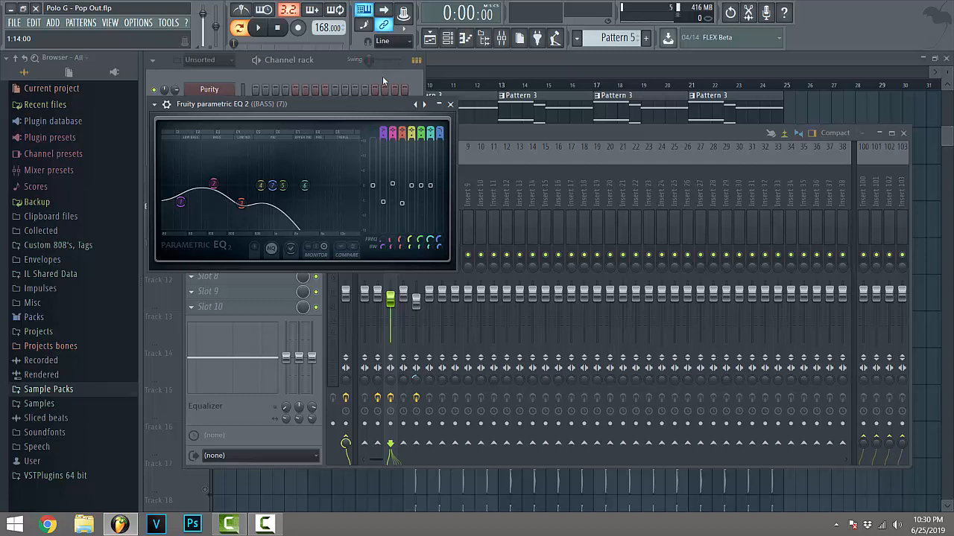
left_click(383, 76)
left_click(262, 29)
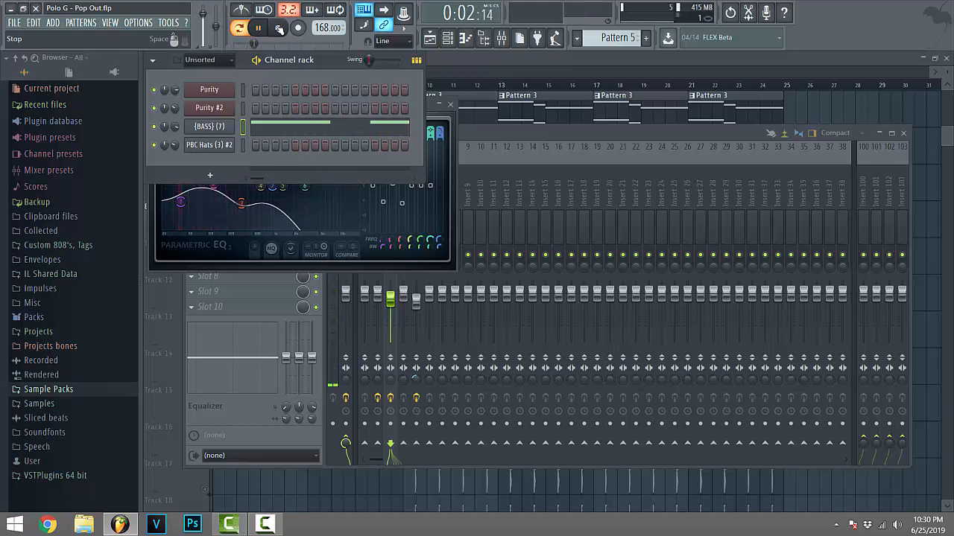
left_click(280, 28)
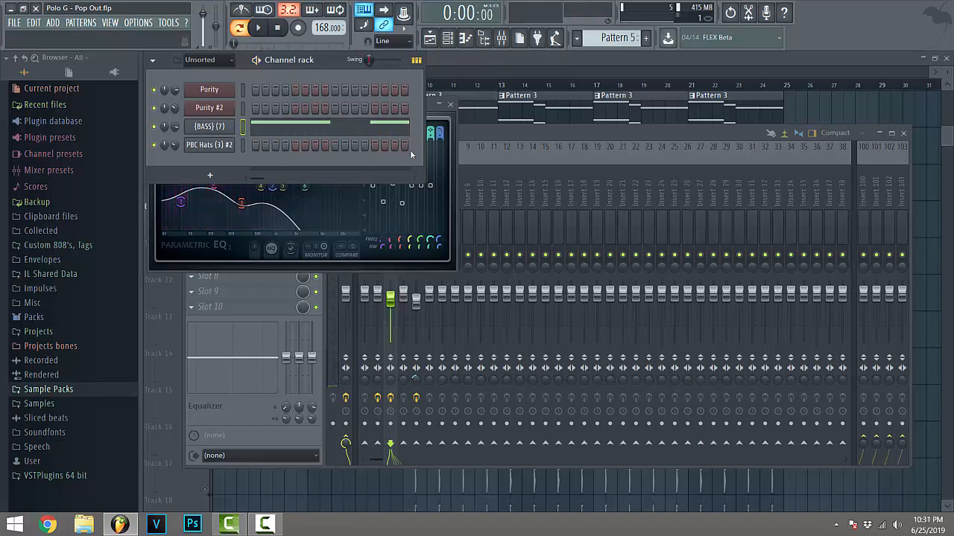
- Close the bass equalizer, the mixer and the (BASS) (7) channel settings to return to the playlist
left_click(449, 190)
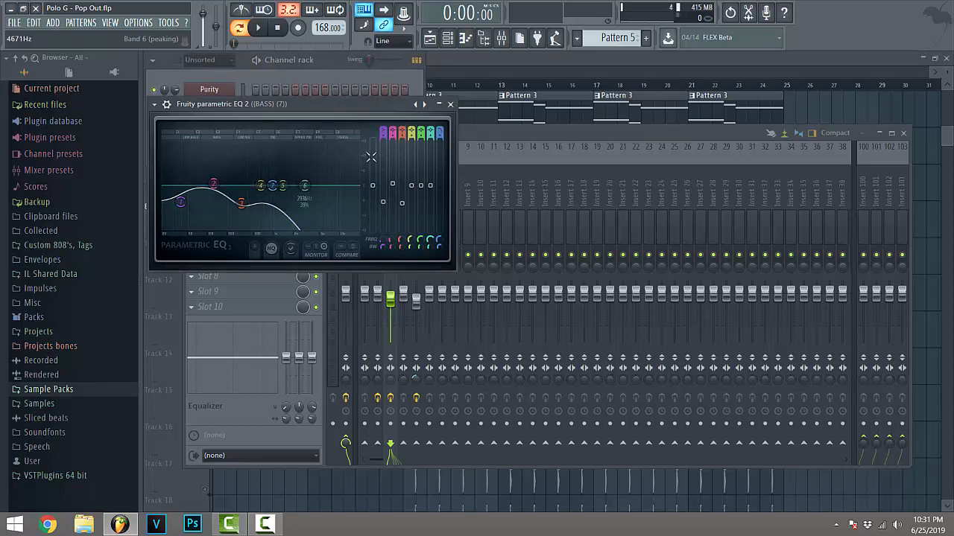
left_click(450, 104)
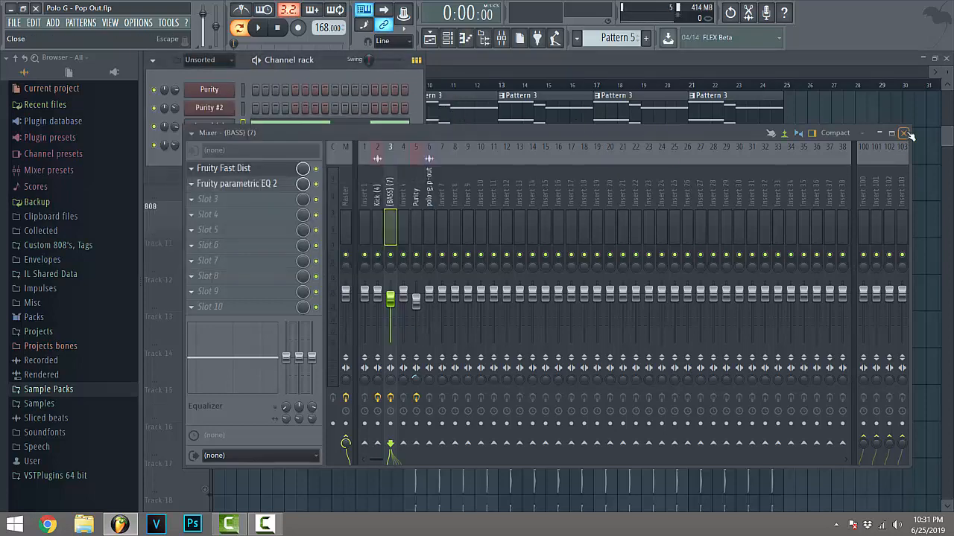
left_click(905, 133)
left_click(535, 142)
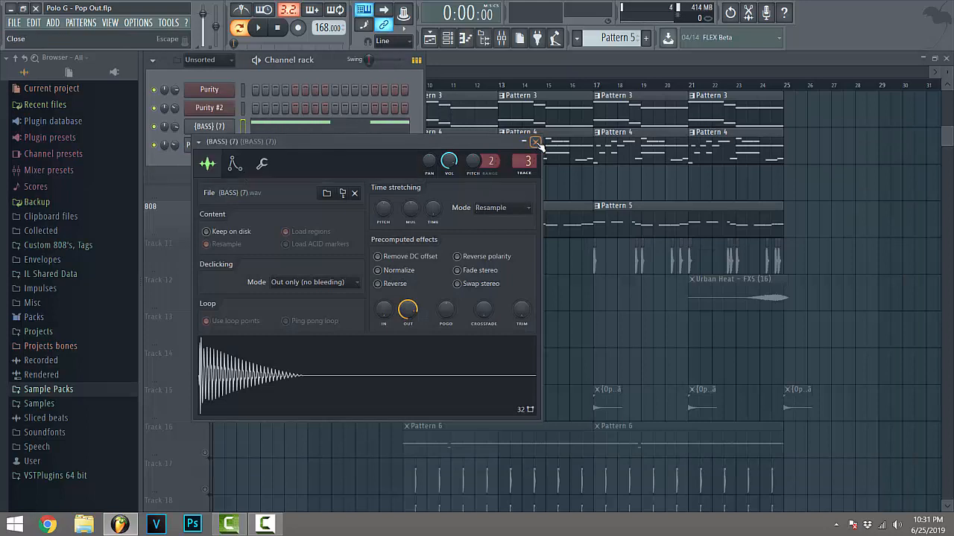
left_click(600, 76)
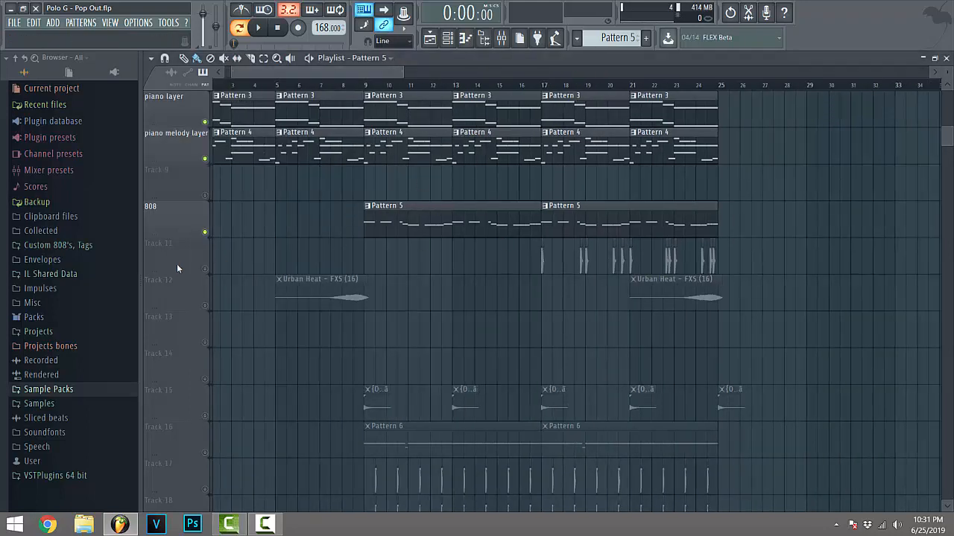
- Unmute Track 11 and review the (Kick) JCole sample settings and the parametric EQ 2 on the Kick (4) insert
left_click(205, 269)
double_click(542, 259)
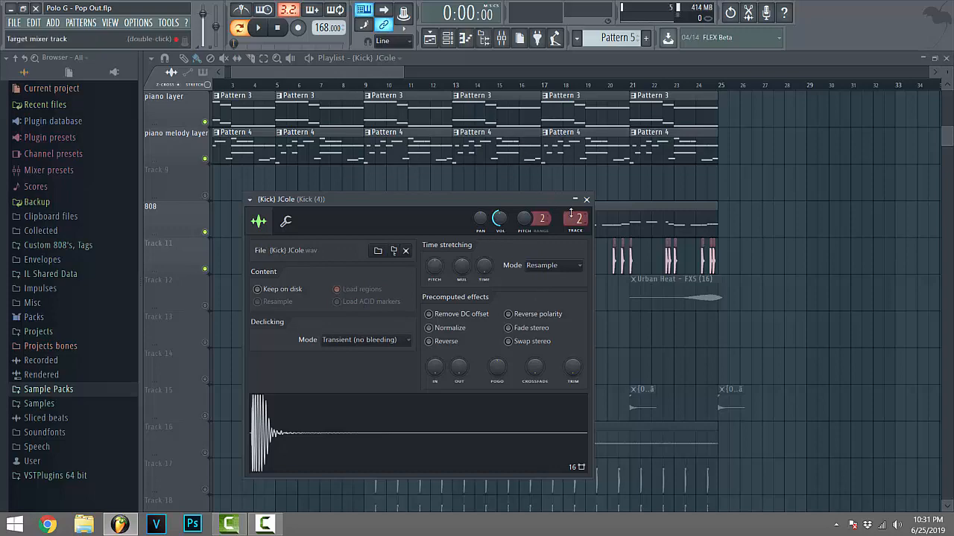
left_click(503, 39)
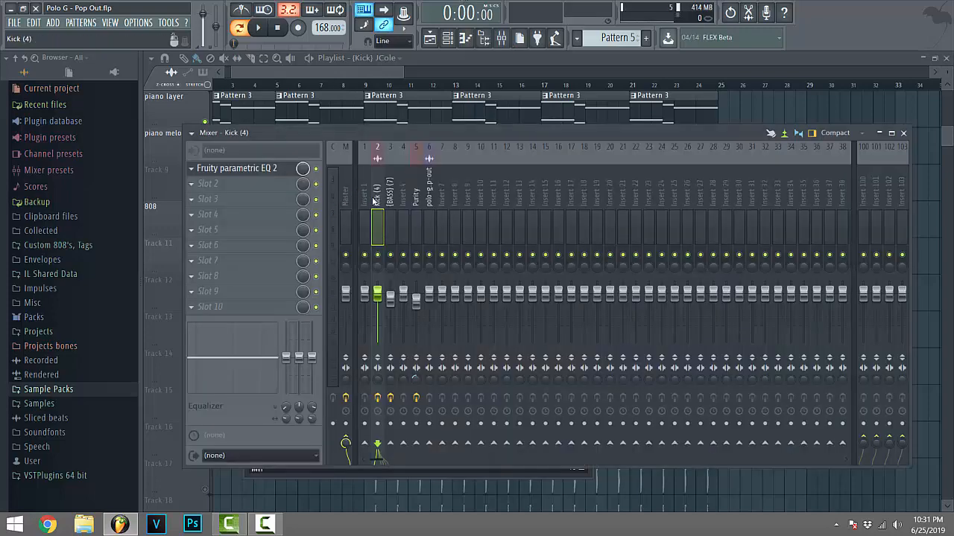
left_click(238, 170)
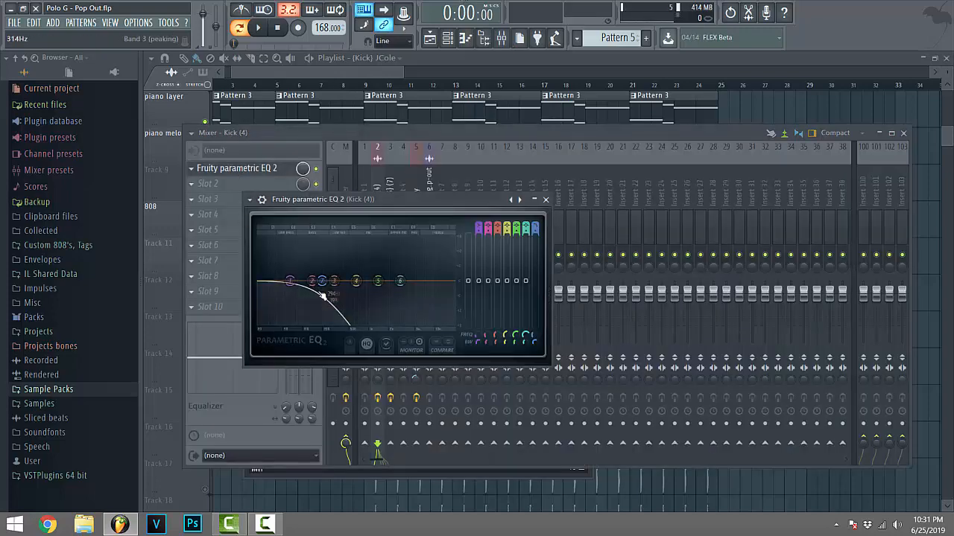
left_click(546, 200)
left_click(903, 133)
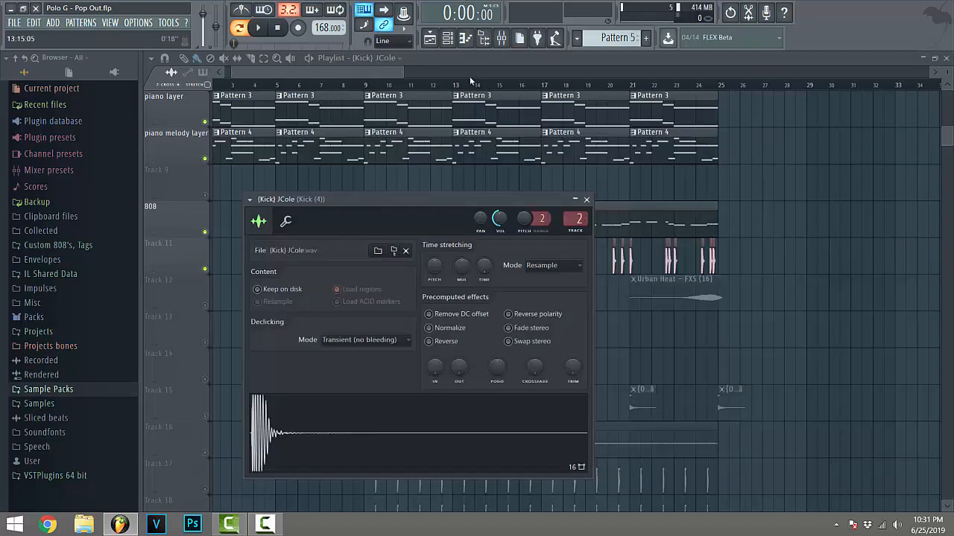
key("Escape")
- Unmute Track 12 and review the sample settings of the Urban Heat - FXS (16) clip
scroll(437, 261, "down", 3)
left_click(206, 196)
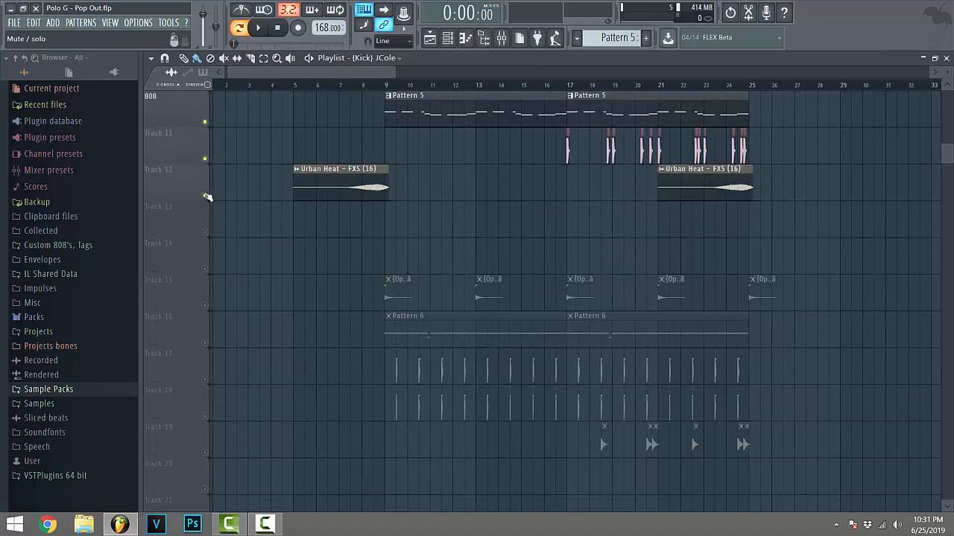
left_click(348, 185)
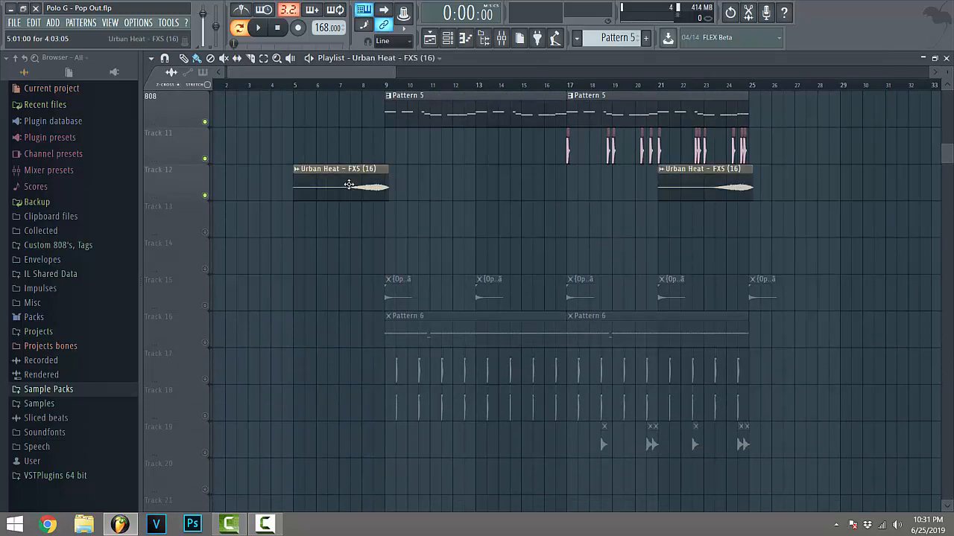
double_click(348, 184)
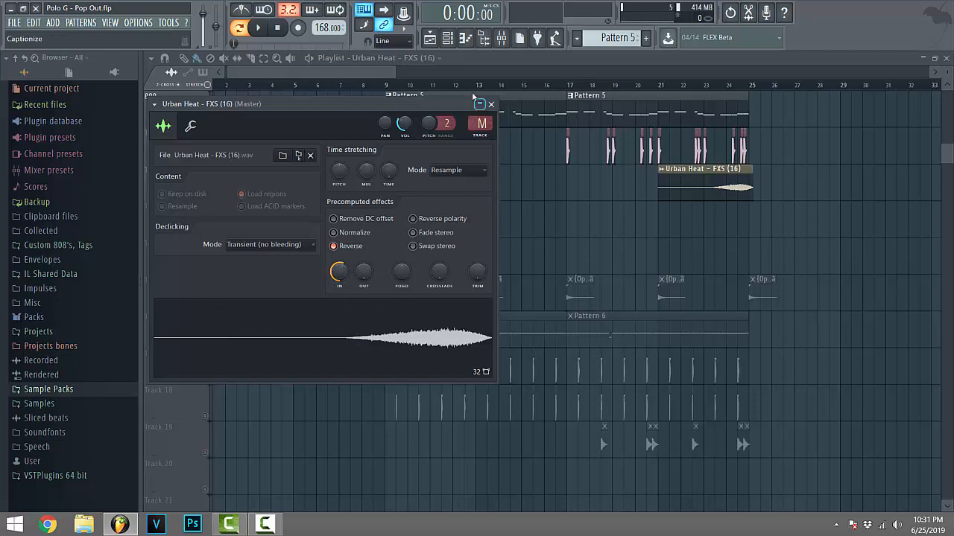
left_click(491, 104)
- Unmute Track 15 and review the sample settings of its (OpenHat) (3) clip
scroll(375, 245, "up", 5)
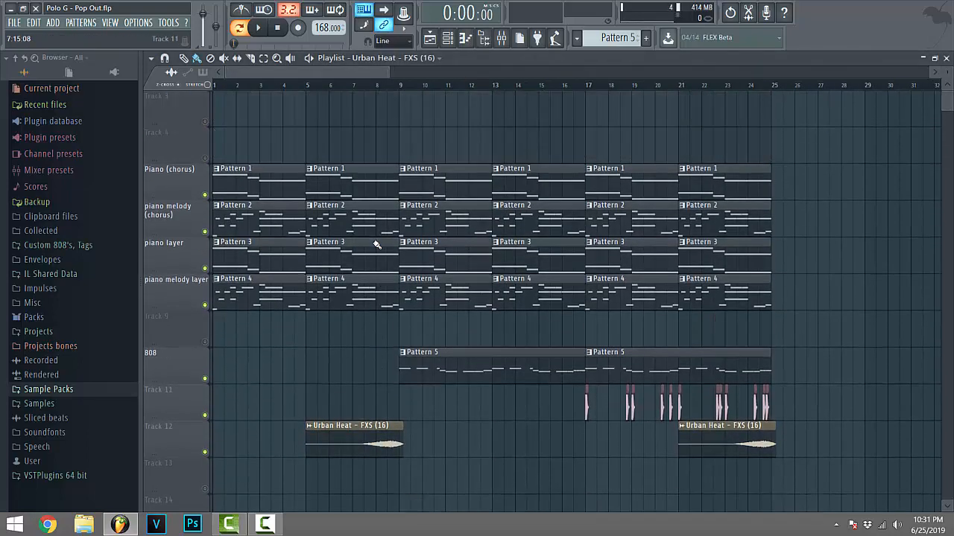
scroll(545, 347, "down", 4)
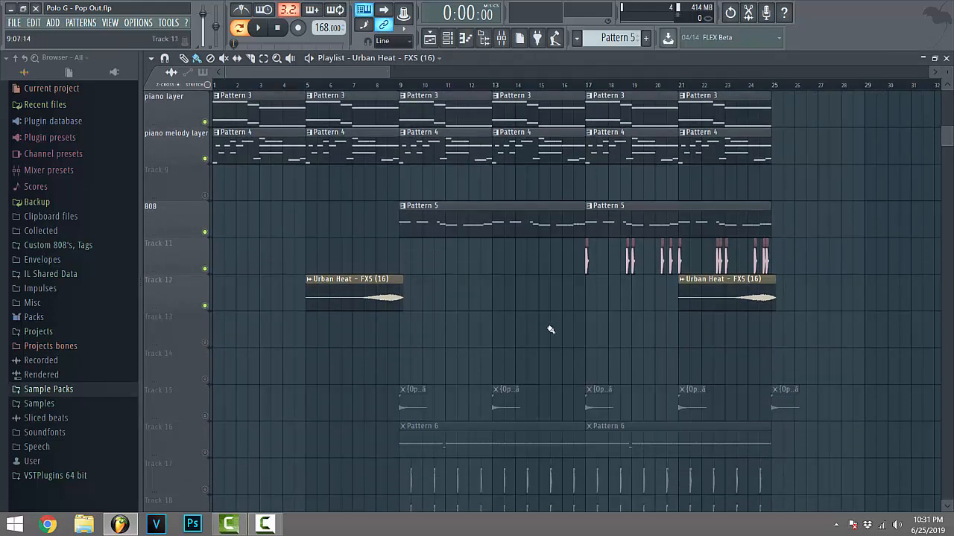
scroll(550, 317, "up", 5)
scroll(550, 316, "down", 9)
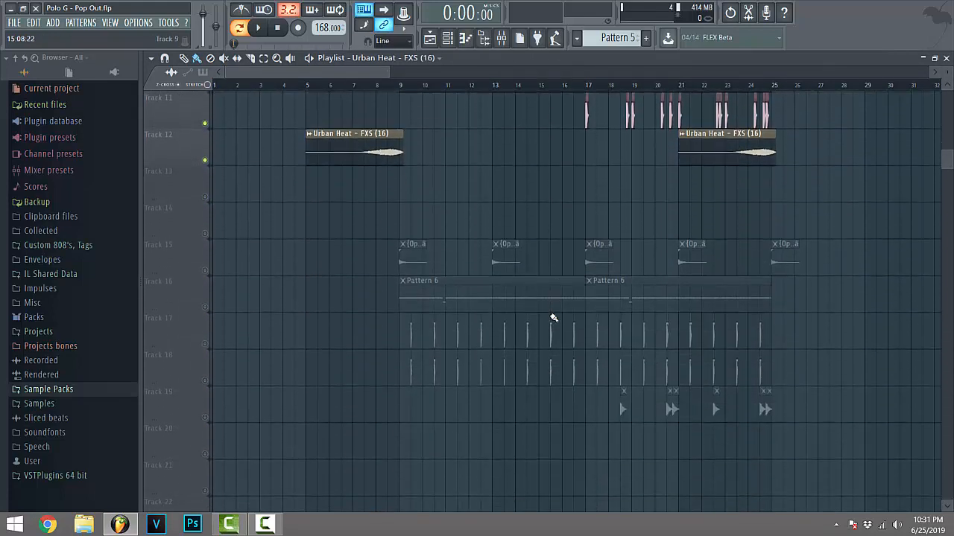
left_click(207, 269)
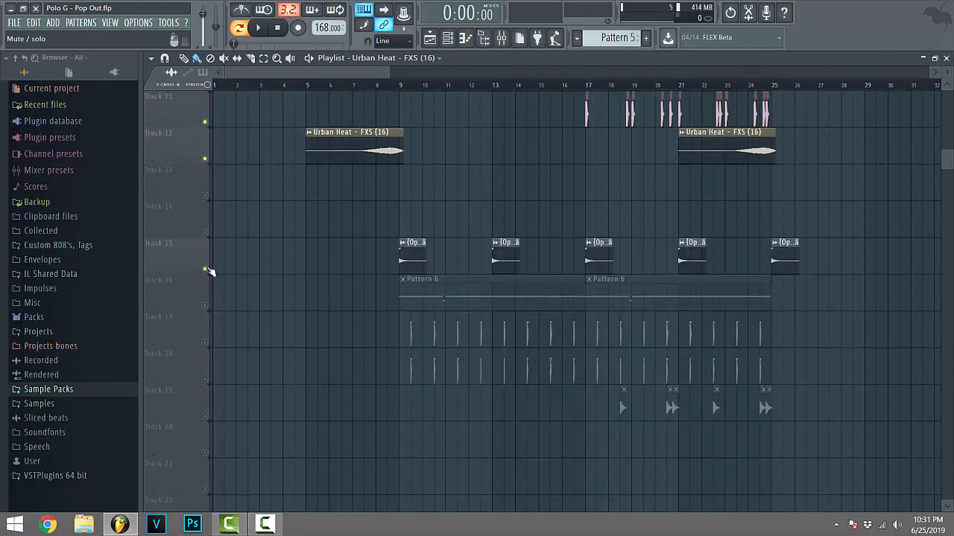
double_click(405, 264)
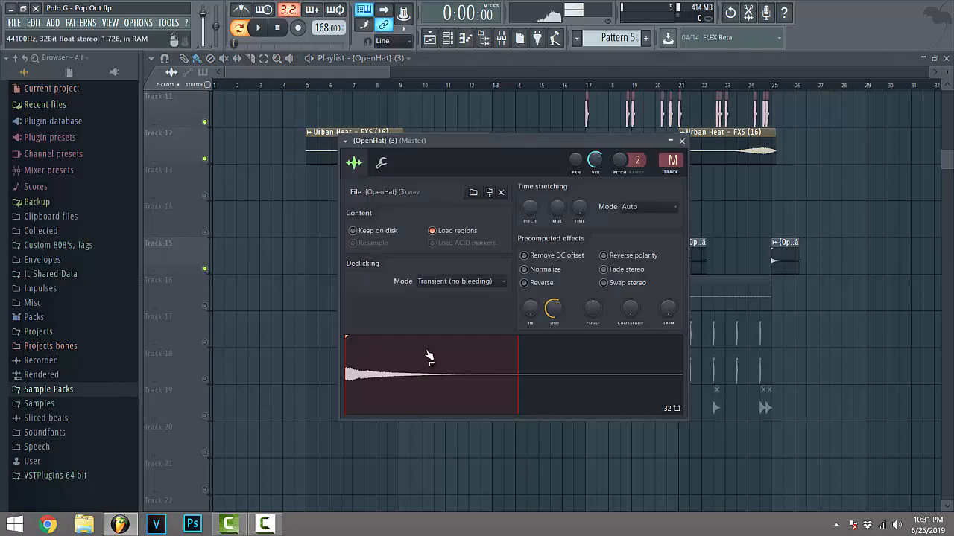
left_click_drag(226, 73, 256, 72)
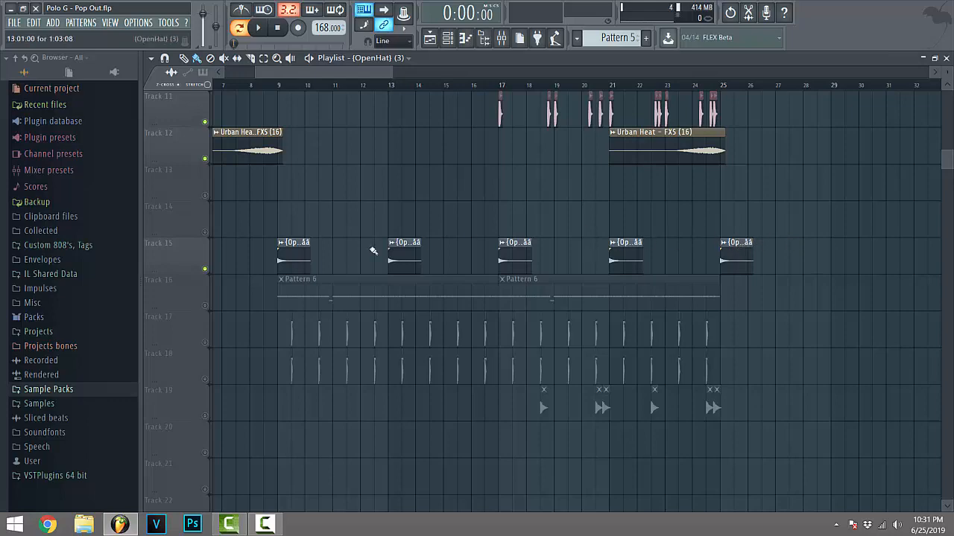
- Unmute Track 16 with the Pattern 6 clips and check the (OpenHat) (3) channel settings again
scroll(350, 277, "down", 2)
scroll(350, 277, "up", 4)
scroll(350, 277, "down", 1)
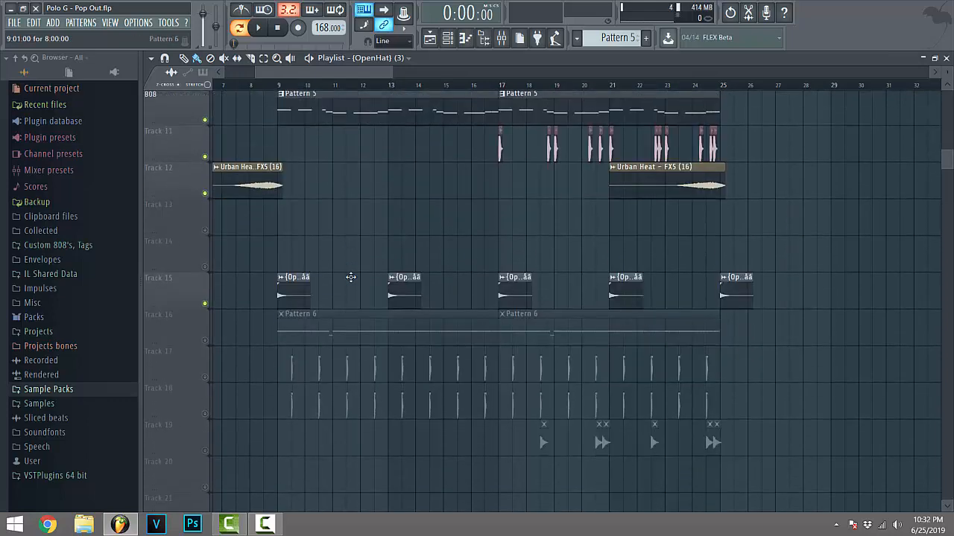
scroll(350, 277, "down", 1)
left_click(206, 306)
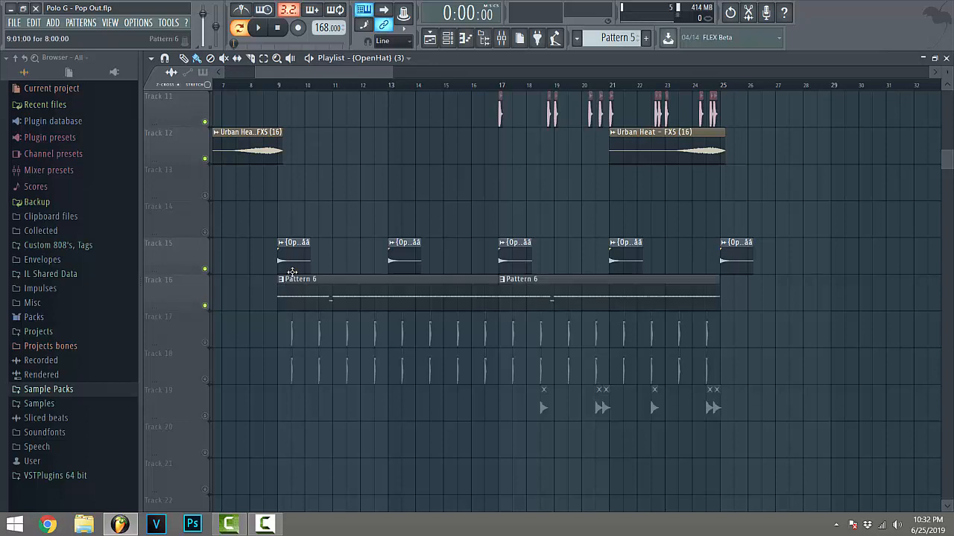
left_click(504, 242)
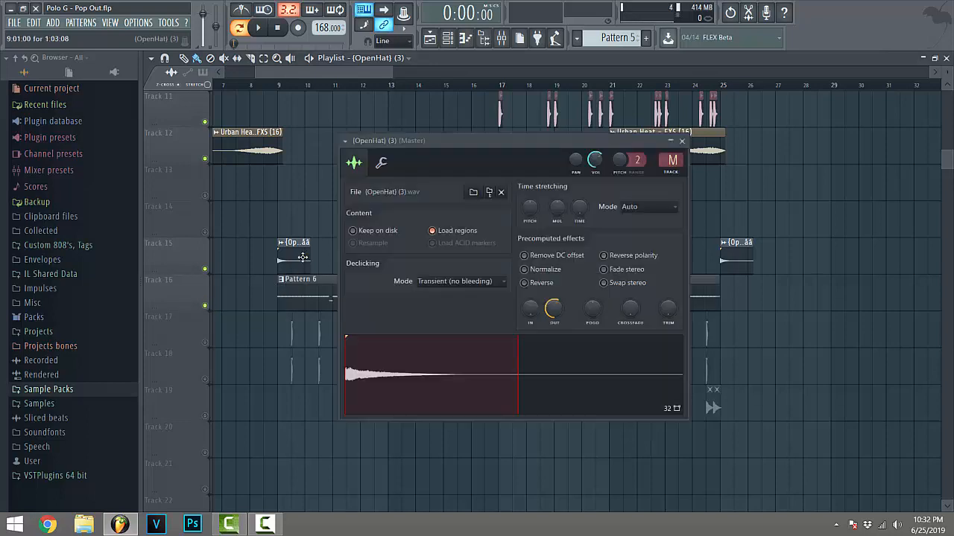
left_click(681, 141)
- Show the PBC Hats (3) #2 notes of Pattern 6 in the piano roll and play them from the start
double_click(287, 306)
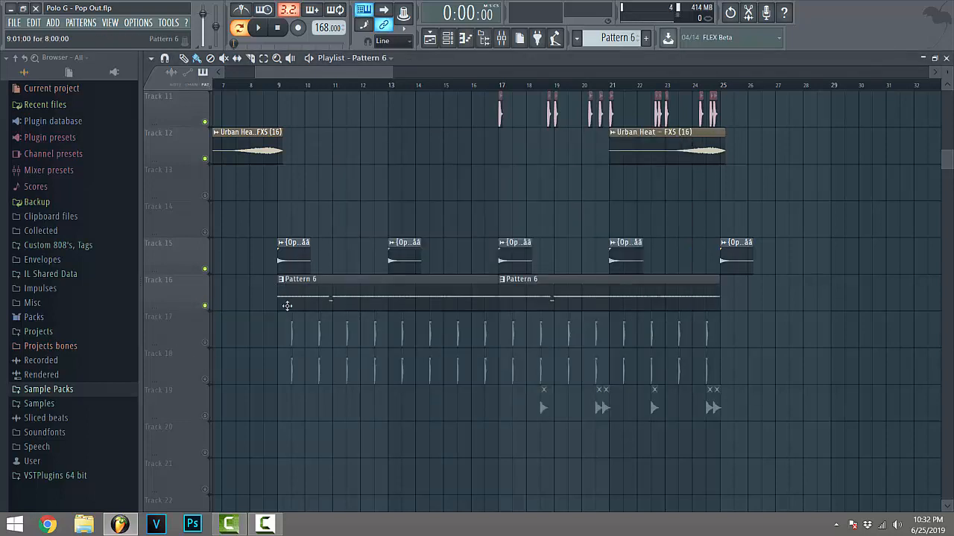
scroll(178, 96, "down", 3)
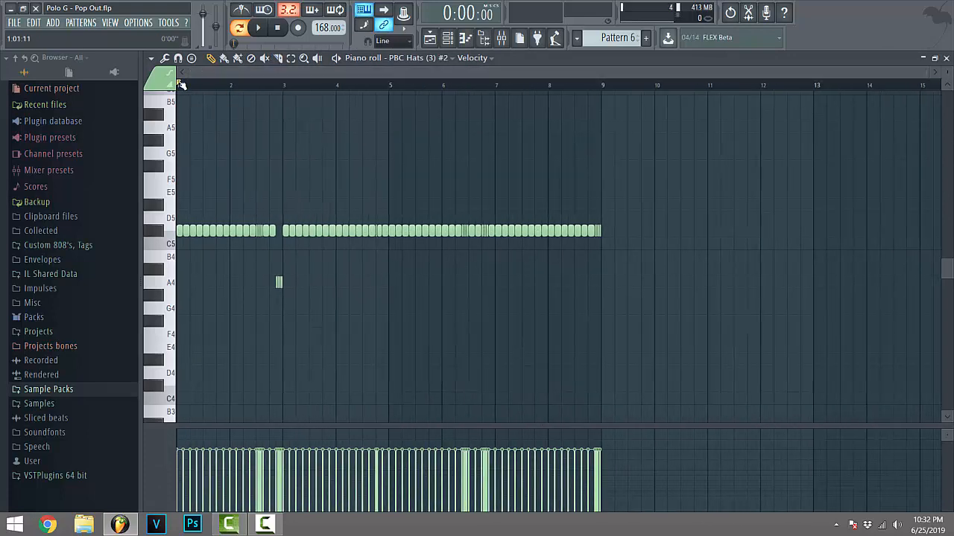
key("space")
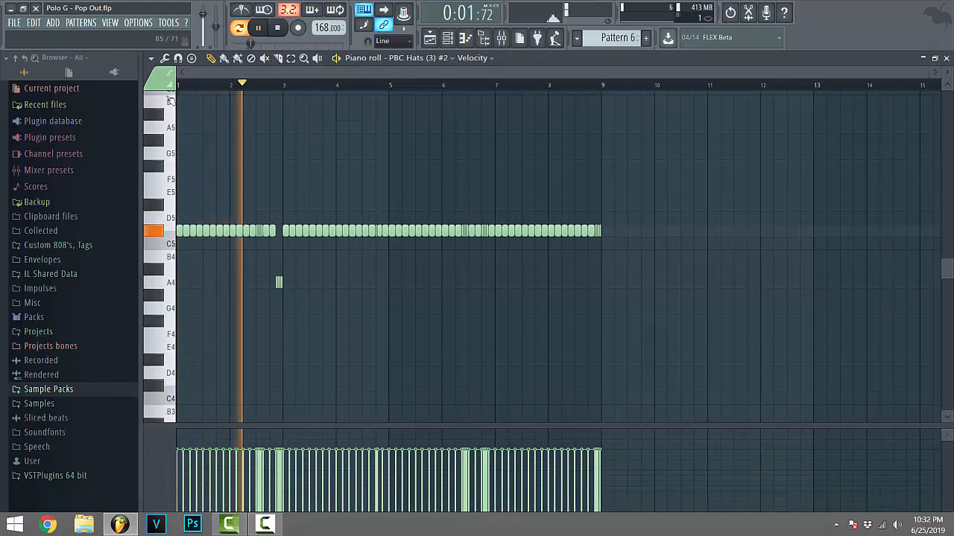
- Replay the PBC Hats (3) #2 pattern from the start, stop it and examine its note rolls up close
key("space")
key("space")
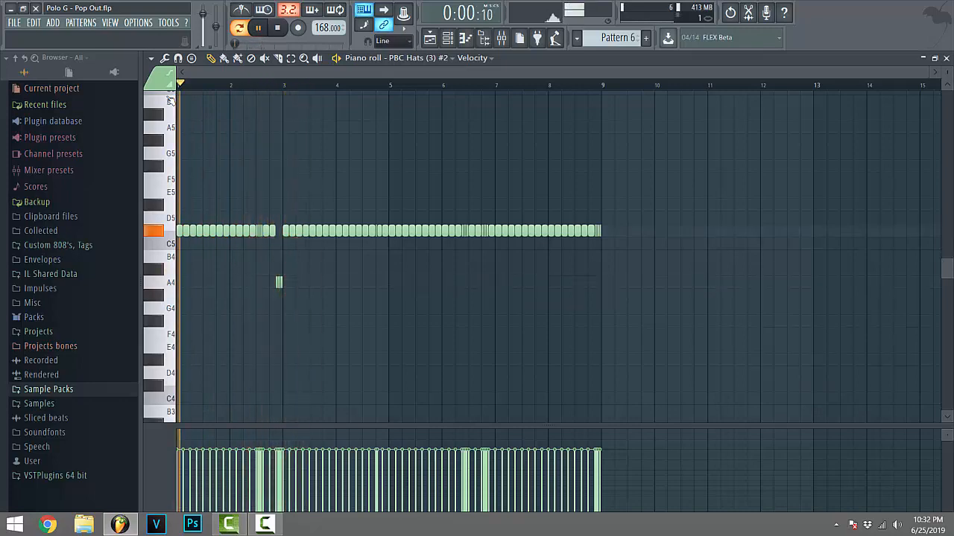
key("space")
scroll(295, 73, "up", 2)
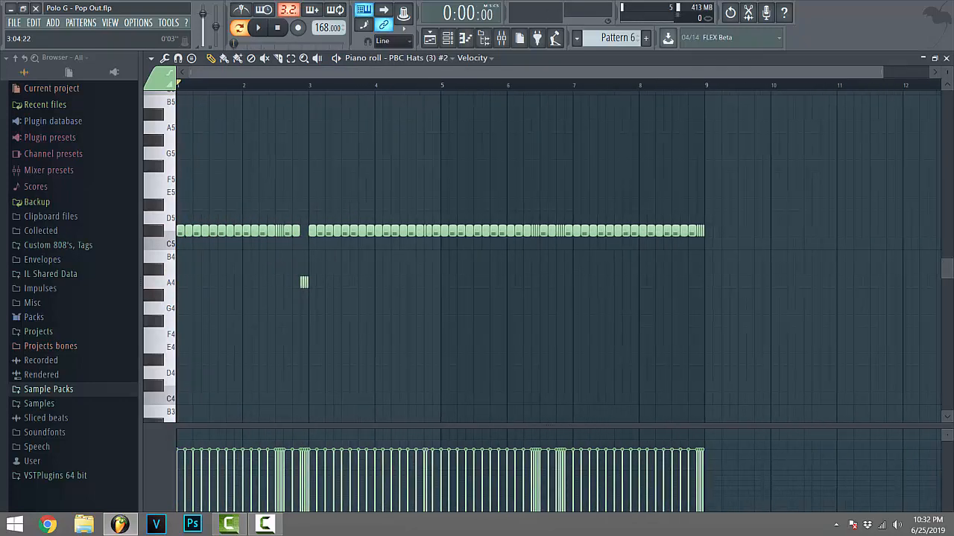
scroll(307, 71, "up", 2)
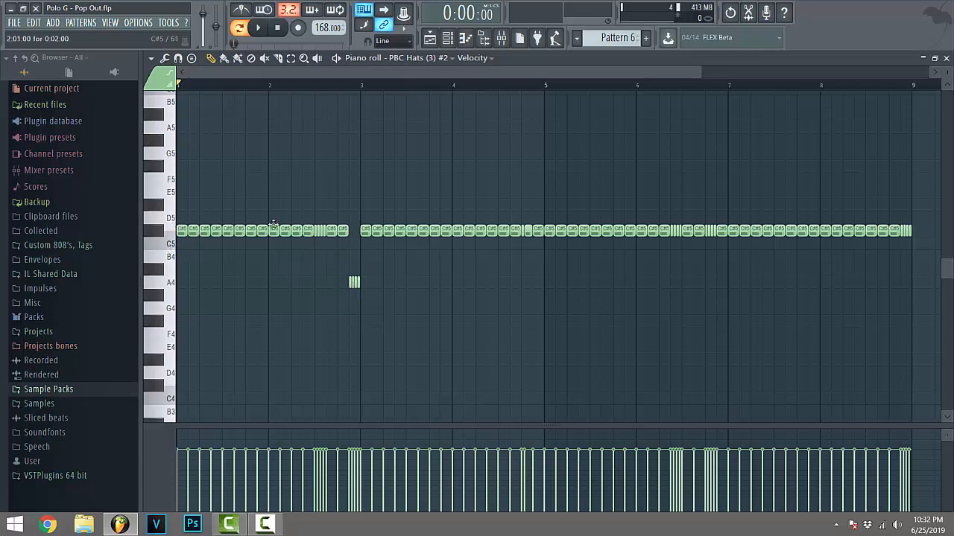
- Audition the hi-hat at C#5 and C5, look over the lower notes and close the piano roll
left_click(157, 232)
left_click(172, 241)
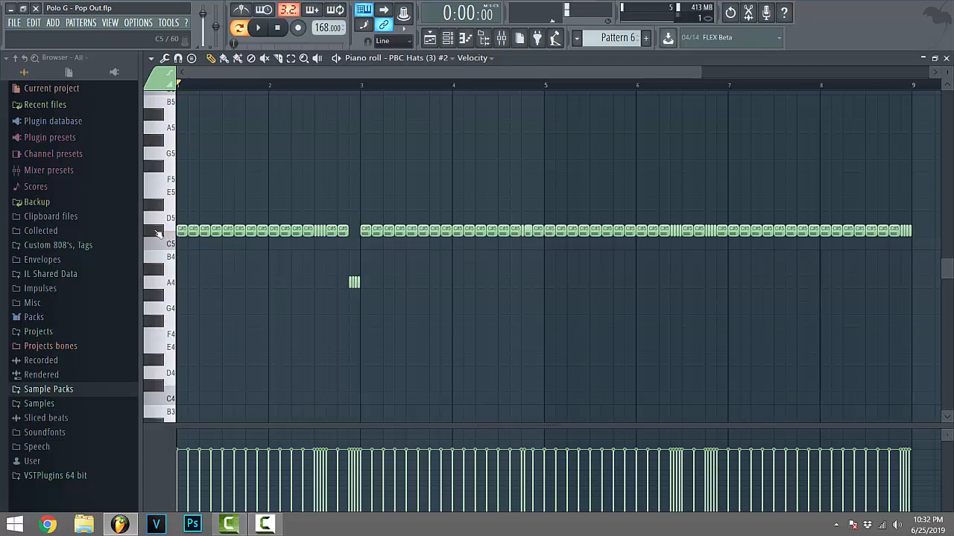
left_click(165, 232)
scroll(487, 268, "down", 3)
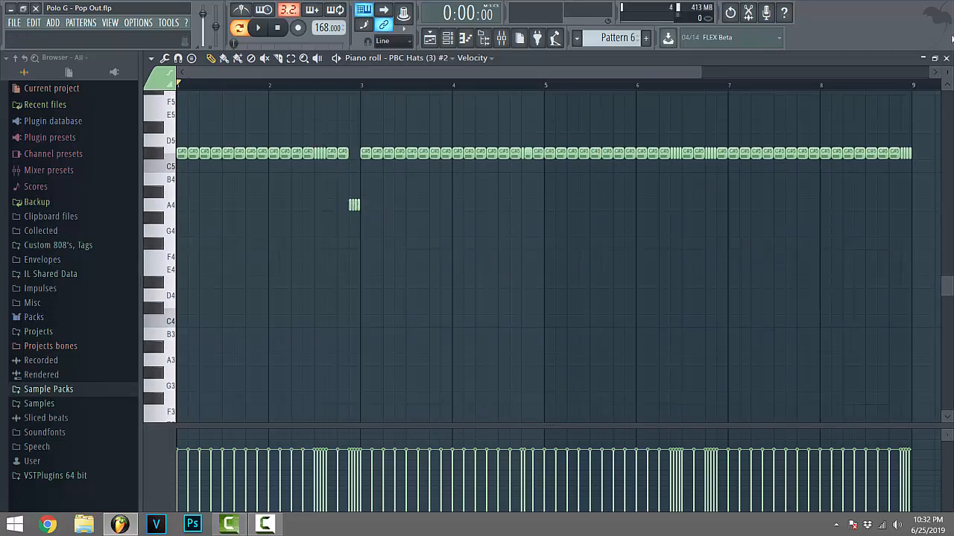
left_click(946, 57)
- Unmute Tracks 17 and 18 and show the sample settings of their PBC Snare (2) and PBC Snare (3) clips
scroll(498, 351, "down", 1)
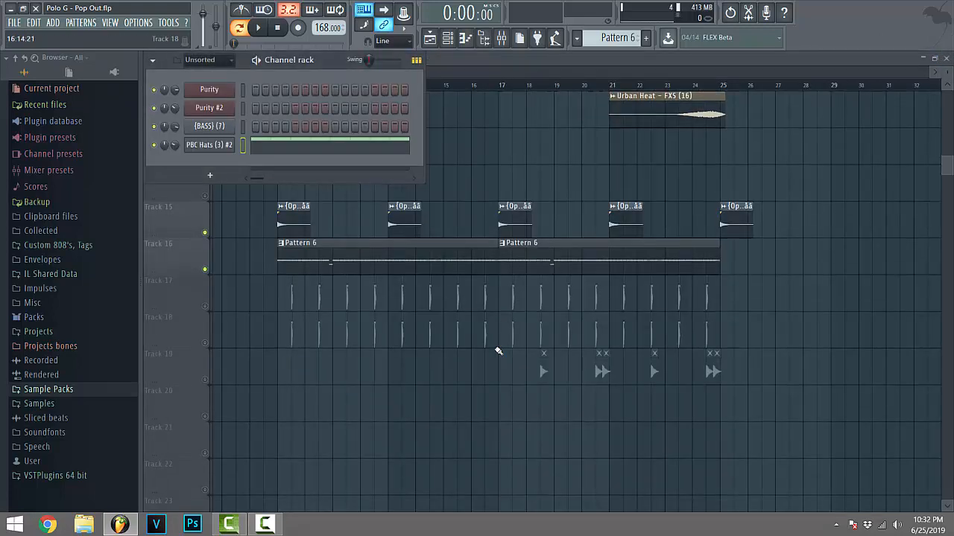
left_click(205, 306)
left_click(204, 342)
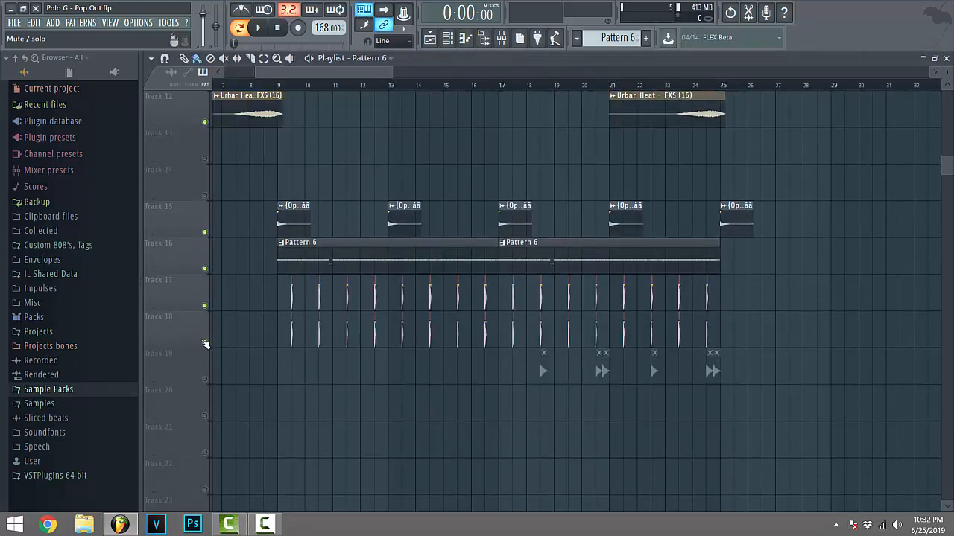
double_click(292, 293)
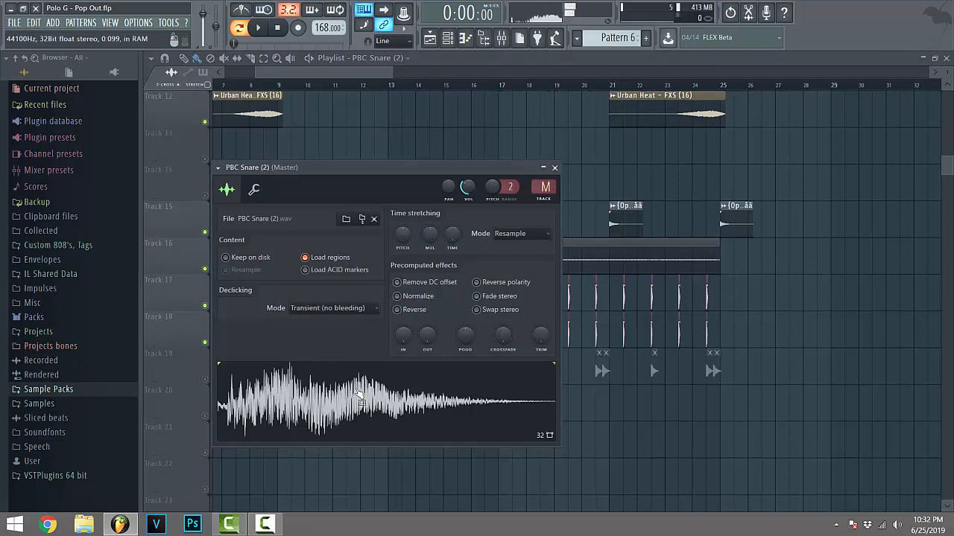
left_click_drag(488, 84, 480, 246)
double_click(448, 339)
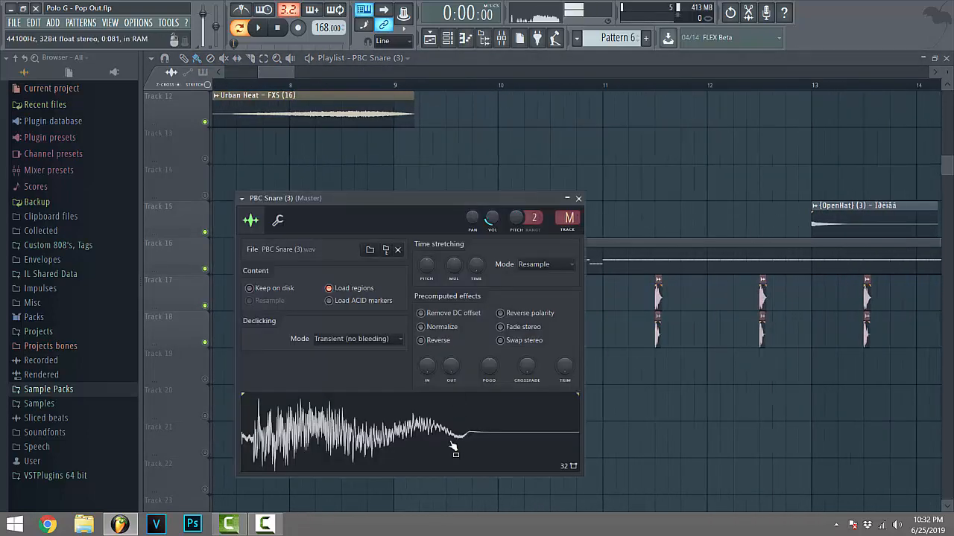
- Compare the PBC Snare (2) and PBC Snare (3) channel settings again and examine the snare placement across the bars
double_click(658, 297)
left_click(656, 304)
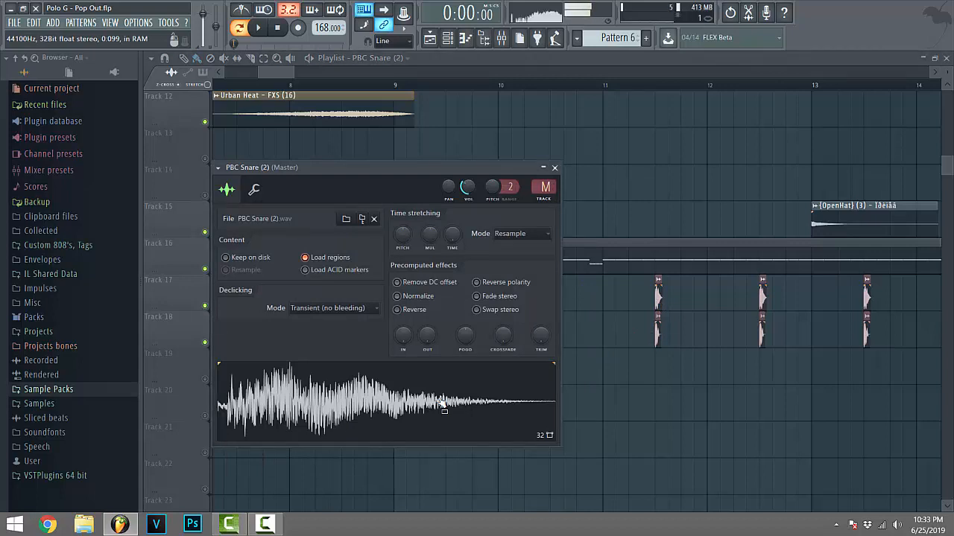
left_click(659, 332)
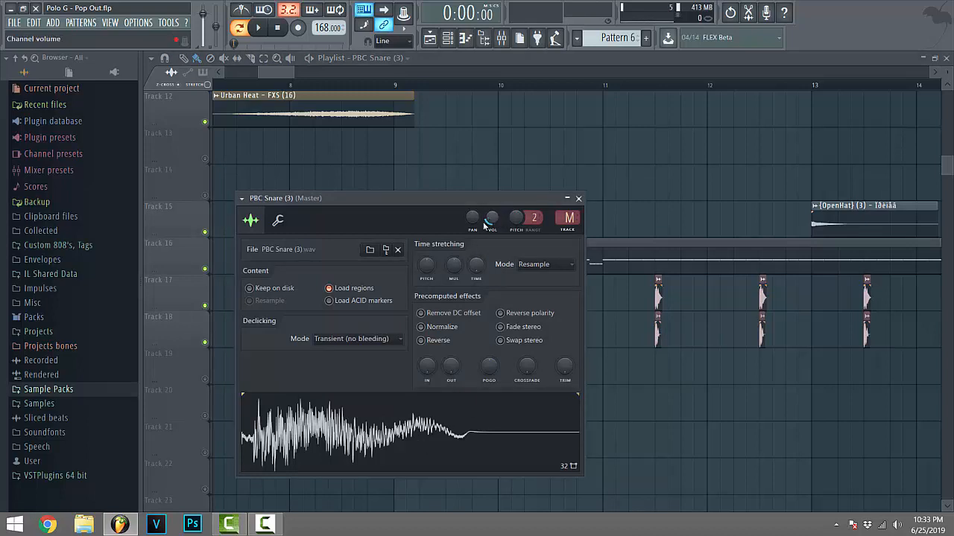
left_click(658, 296)
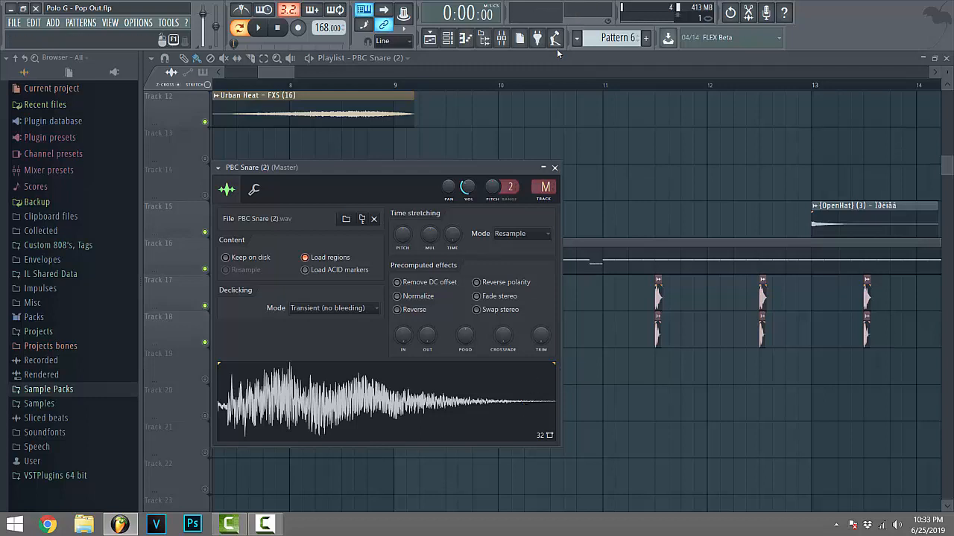
left_click(555, 168)
scroll(511, 149, "up", 2)
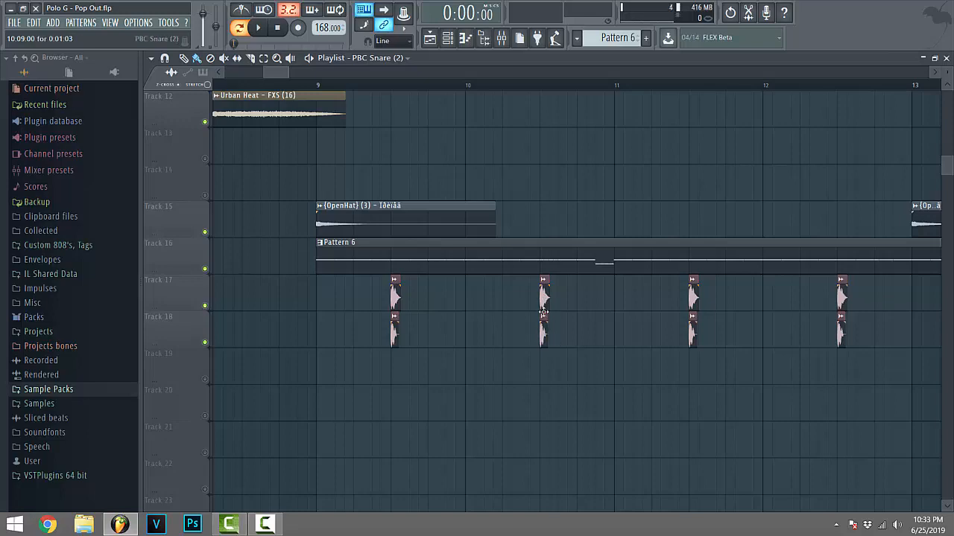
scroll(595, 73, "down", 3)
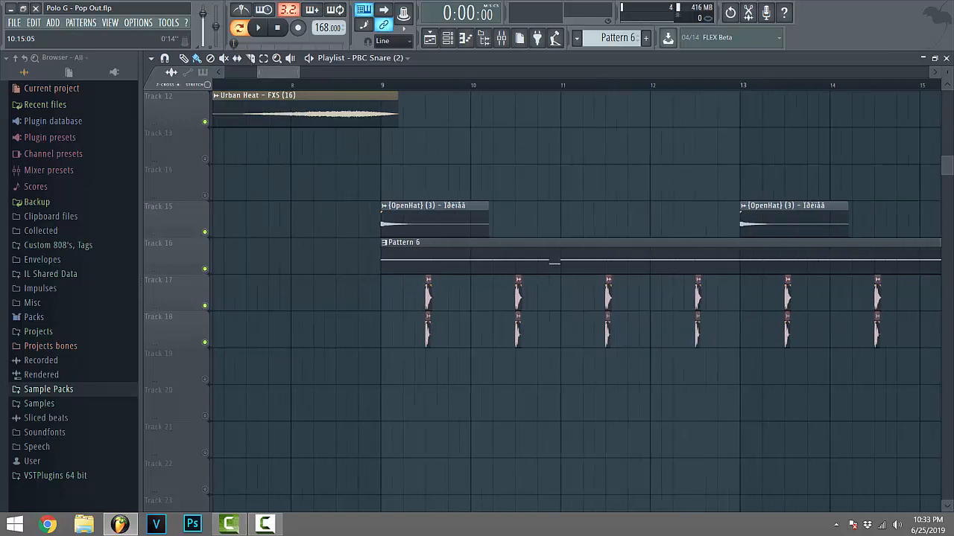
scroll(577, 325, "down", 3)
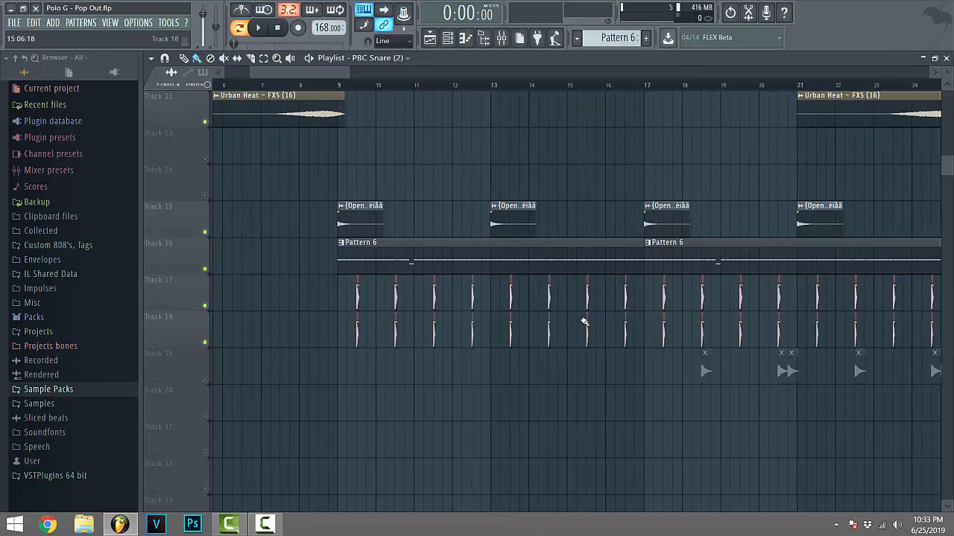
- Unmute Track 19 and review the sample settings of its Open Hat (1) clip, including the fade out
scroll(572, 73, "right", 4)
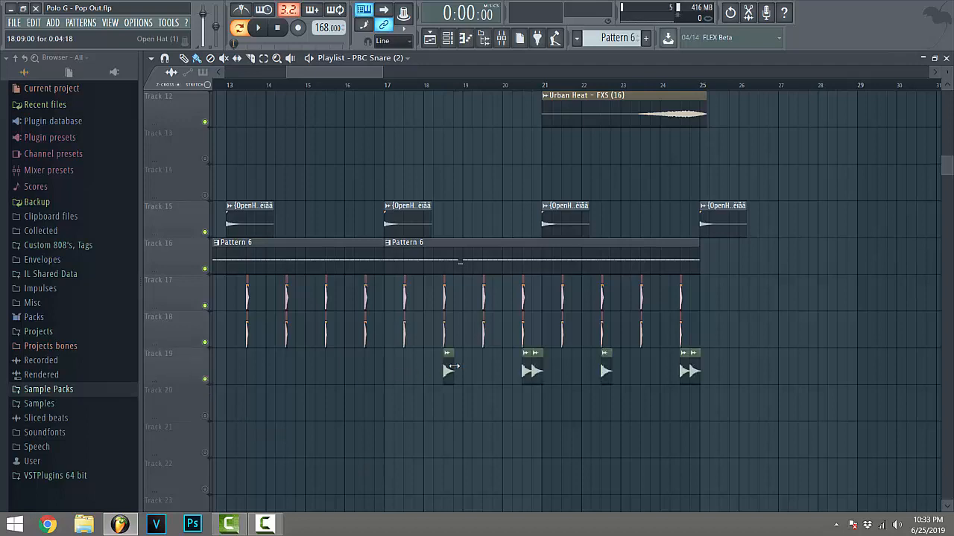
double_click(447, 369)
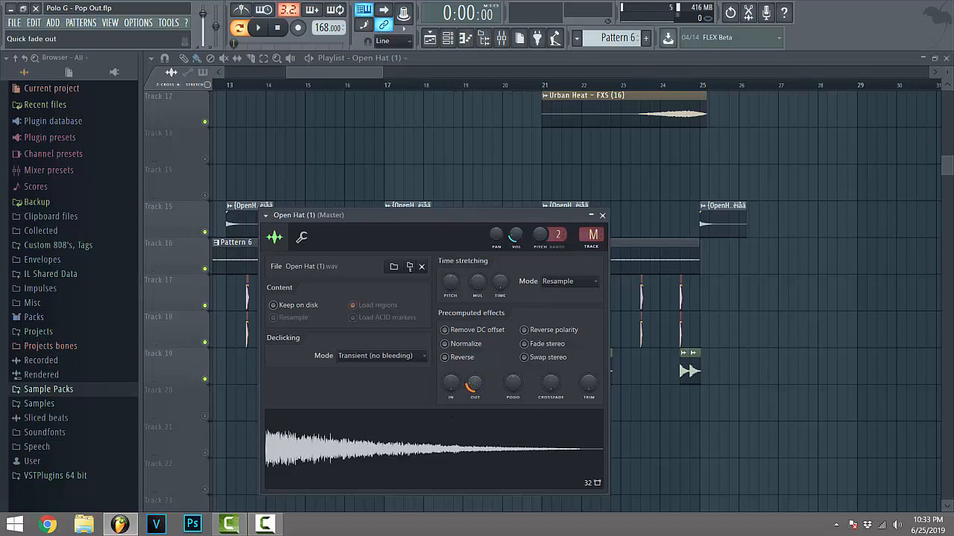
left_click_drag(474, 384, 474, 383)
left_click(602, 215)
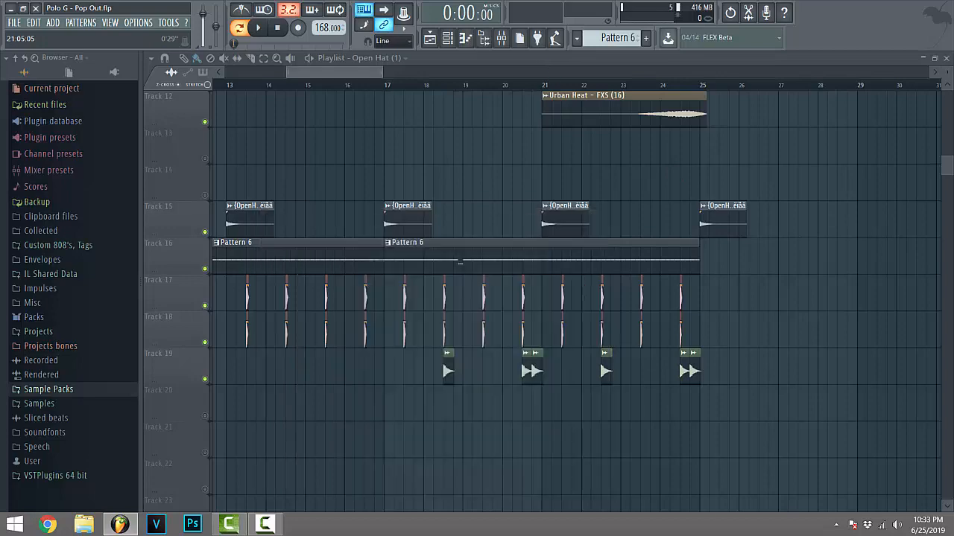
- Look over the whole playlist arrangement, from the reference song on Track 1 through the pianos and 808 to the drum tracks
scroll(477, 343, "down", 3, "ctrl")
scroll(482, 342, "up", 4)
scroll(482, 341, "up", 3)
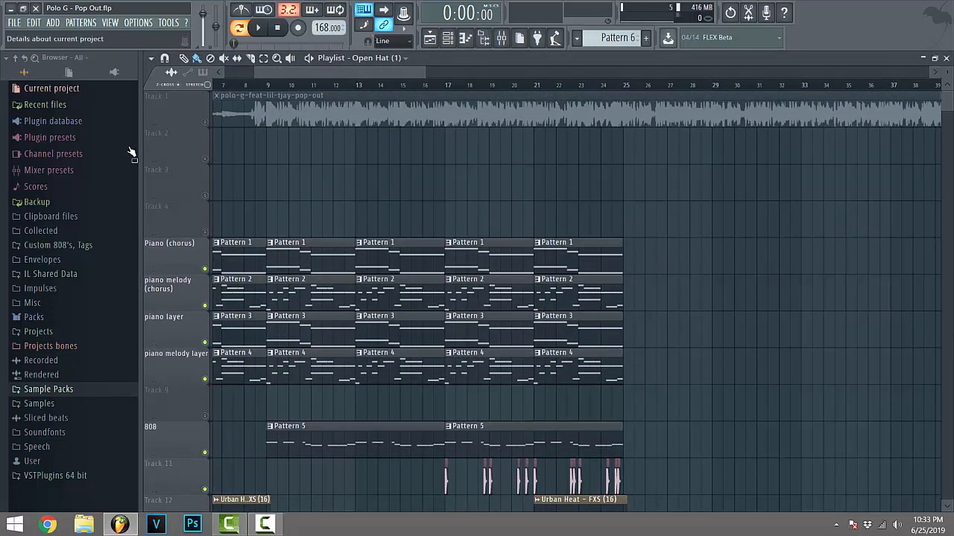
scroll(462, 74, "down", 2)
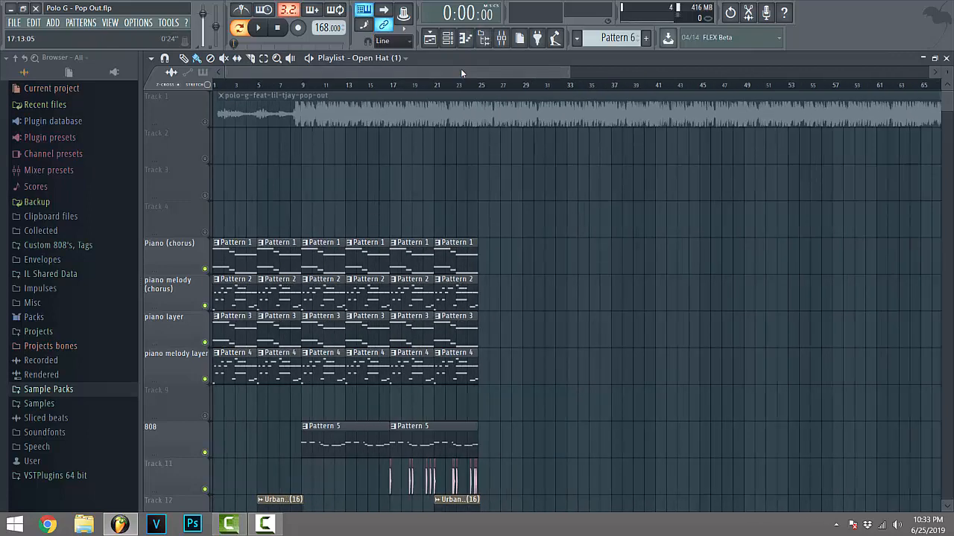
scroll(374, 71, "down", 2)
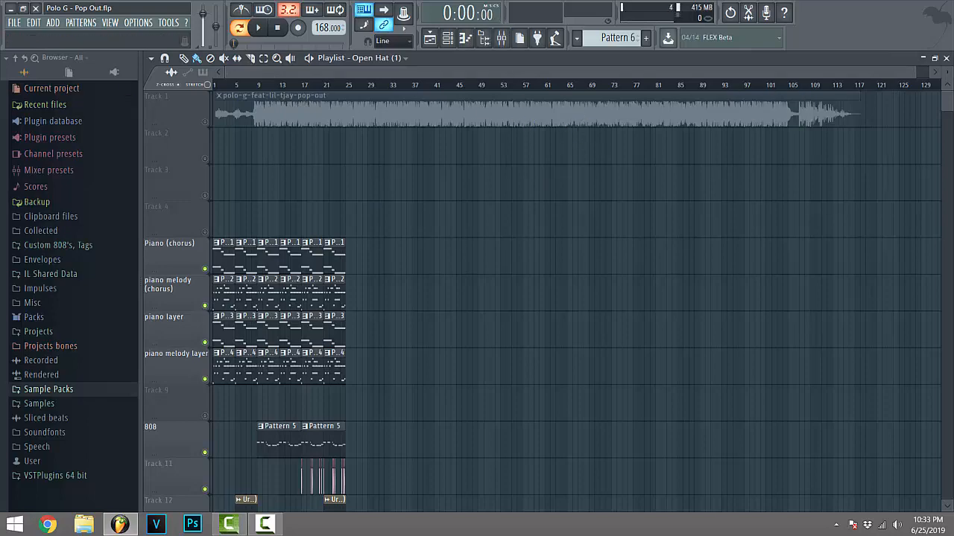
scroll(521, 432, "up", 3)
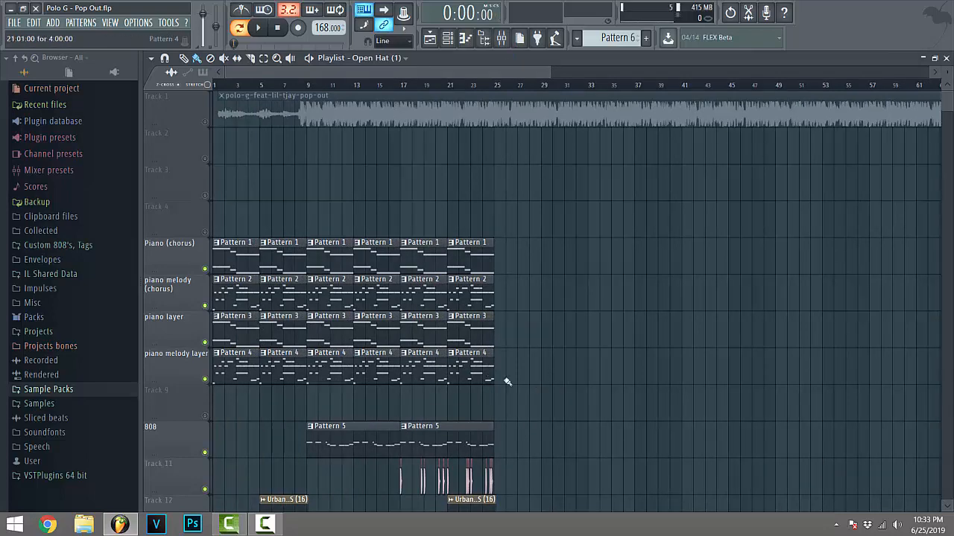
scroll(521, 217, "up", 1)
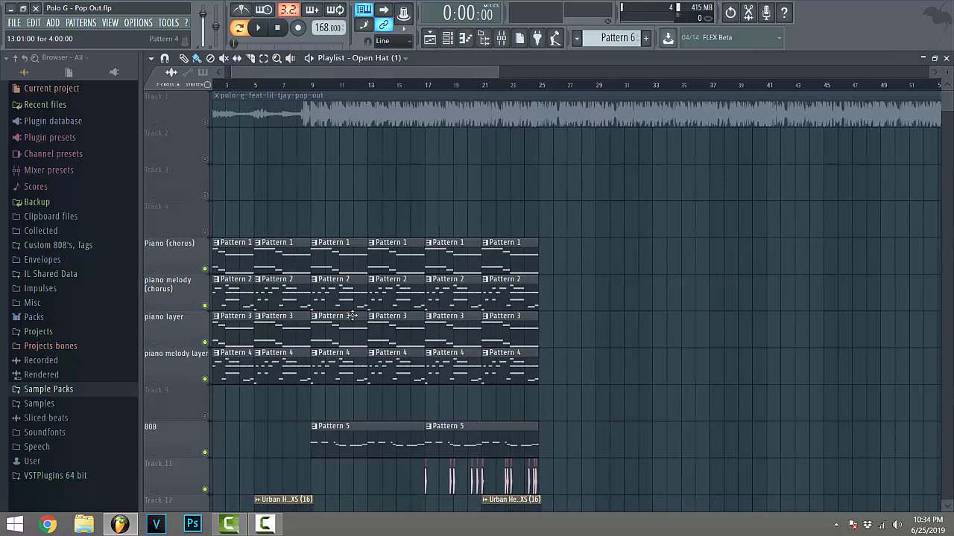
scroll(455, 346, "down", 4)
scroll(443, 423, "down", 6)
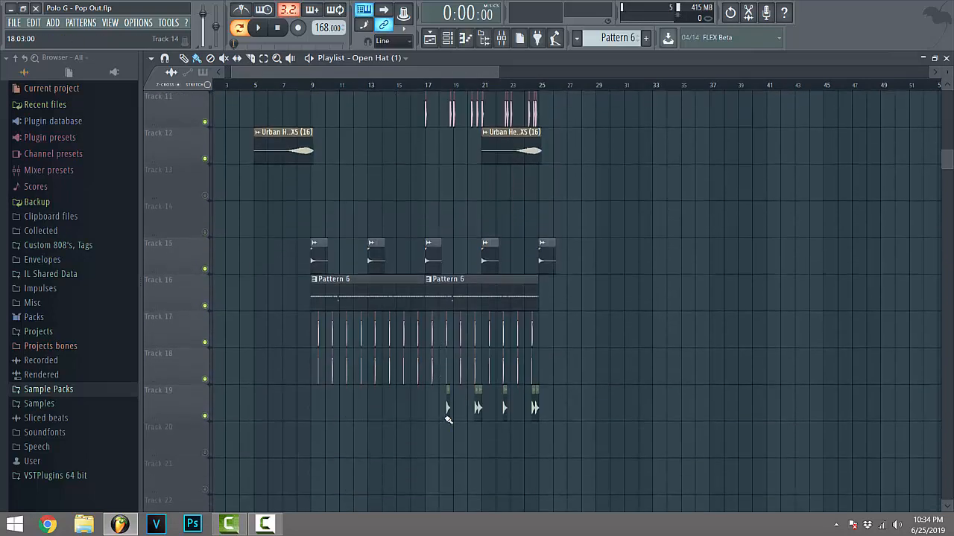
scroll(442, 363, "up", 10)
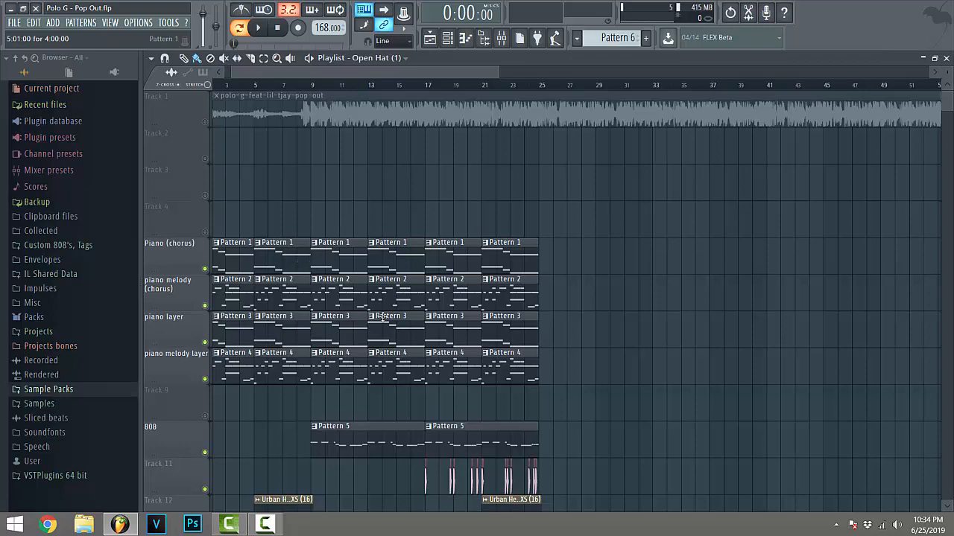
scroll(472, 341, "down", 4)
scroll(474, 343, "down", 6)
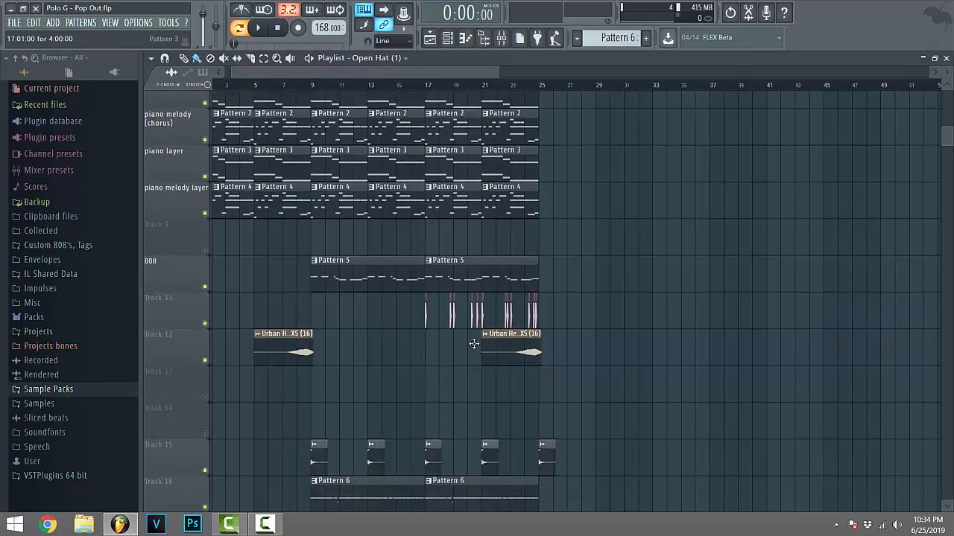
scroll(473, 343, "up", 10)
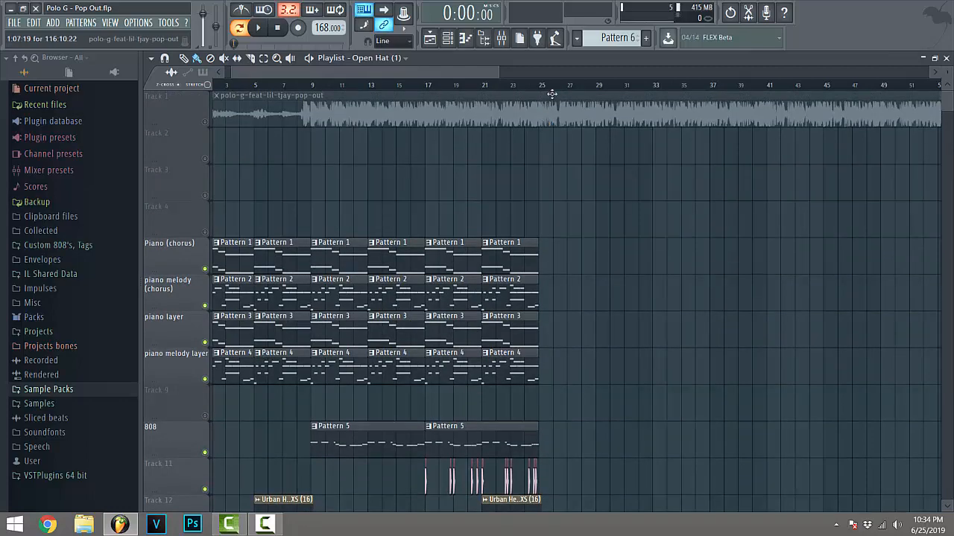
scroll(553, 77, "down", 2)
scroll(471, 210, "down", 3)
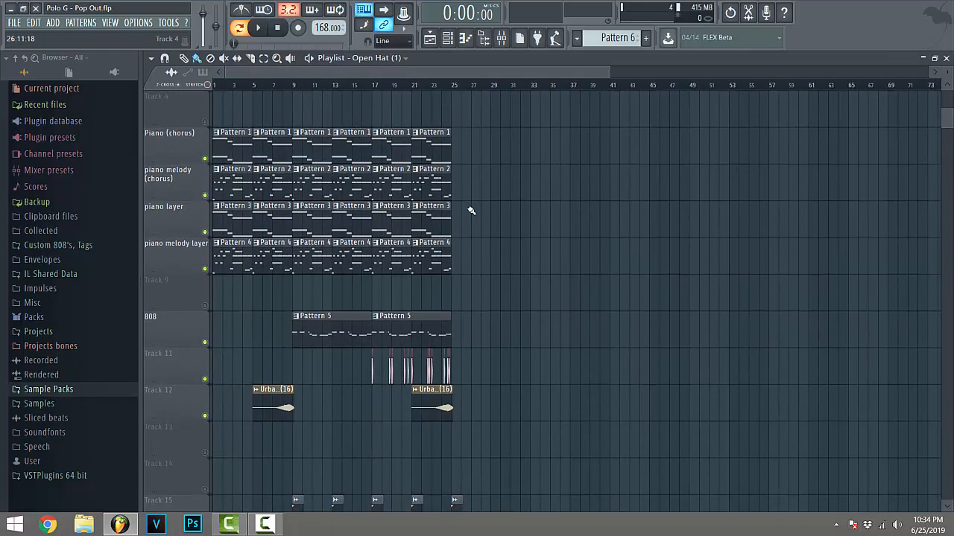